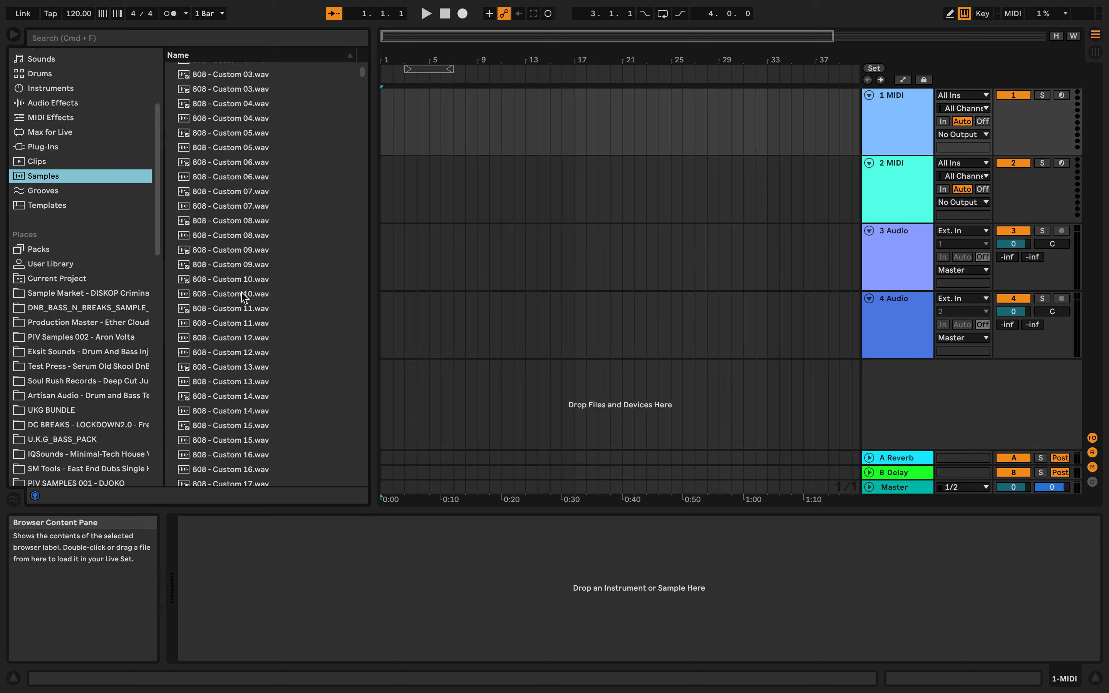
- Browse the sample library and audition assorted samples, from the 808 Custom sounds through to the Amen loops
click(238, 296)
click(237, 320)
scroll(237, 344, down, 5)
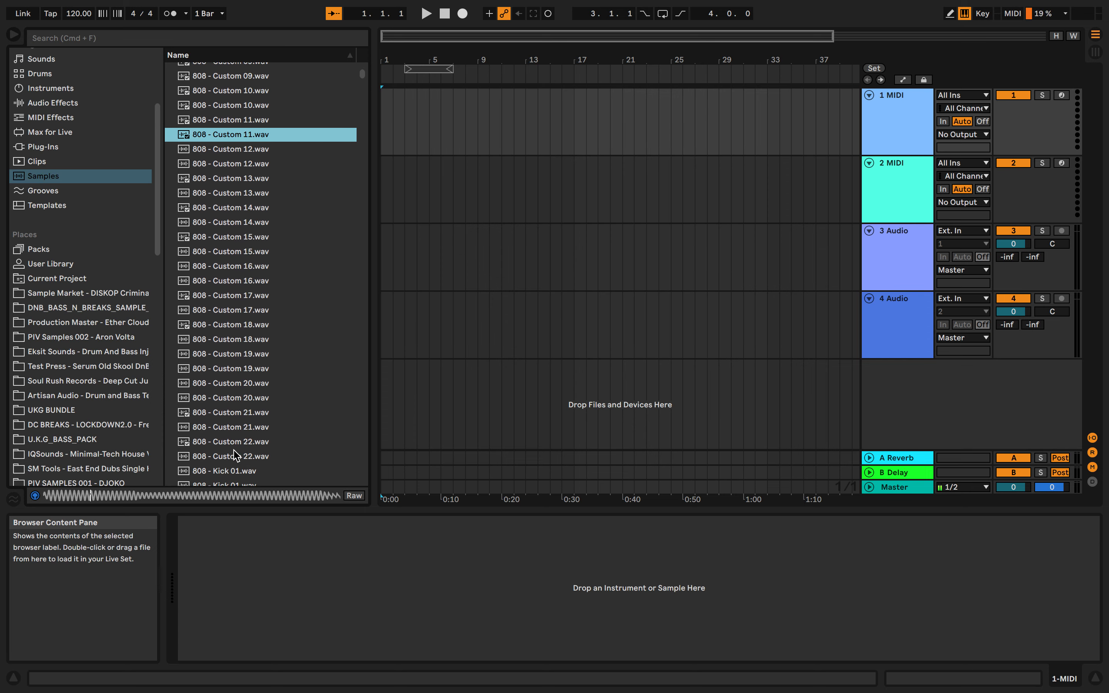
click(235, 457)
scroll(243, 341, down, 3)
click(247, 342)
scroll(250, 339, down, 5)
click(249, 339)
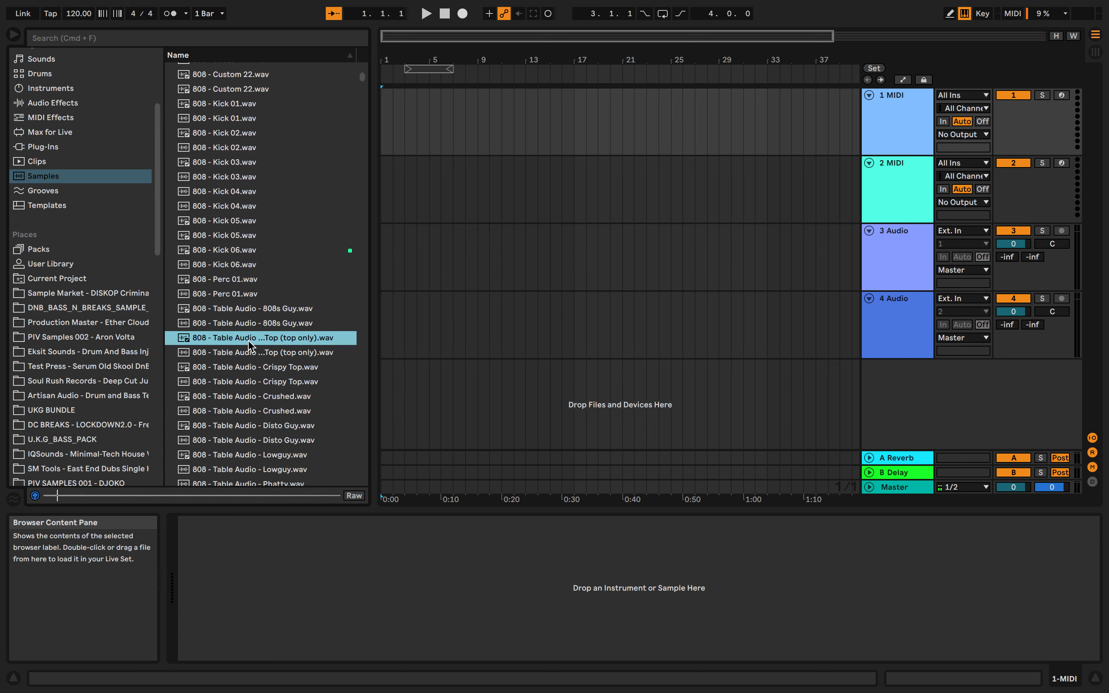
scroll(250, 343, down, 2)
scroll(249, 337, down, 5)
click(248, 338)
scroll(248, 338, down, 5)
click(248, 338)
scroll(249, 337, down, 4)
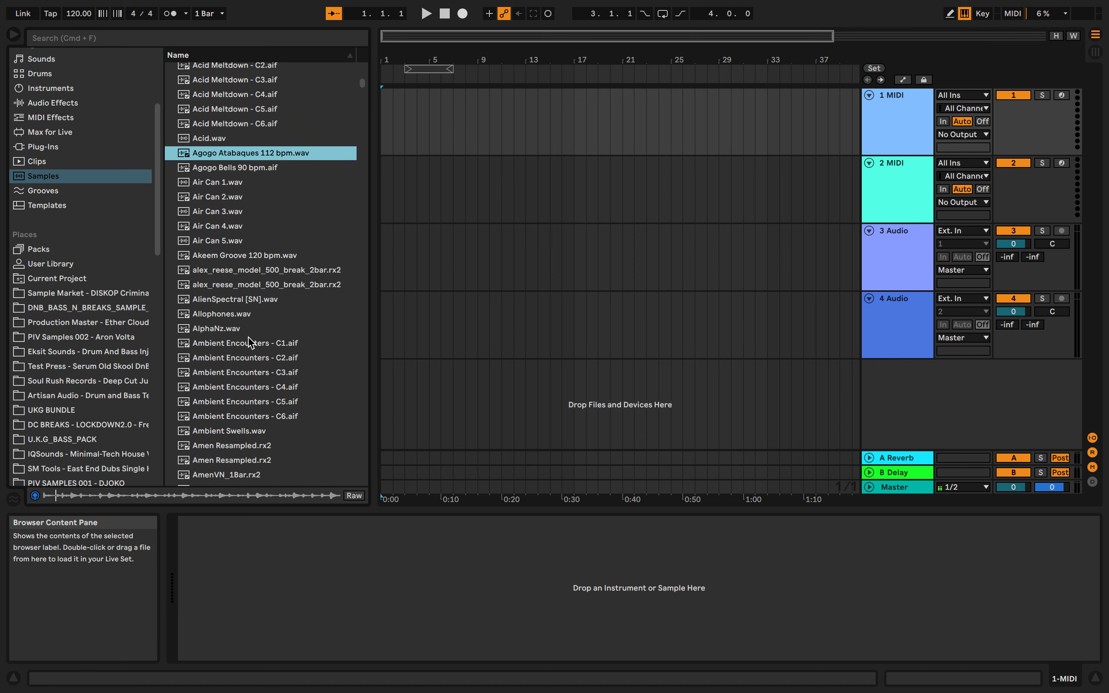
click(248, 335)
- Search the samples for "bass" and audition several results, including Infected Bass and the Drum and Bass loops
click(296, 39)
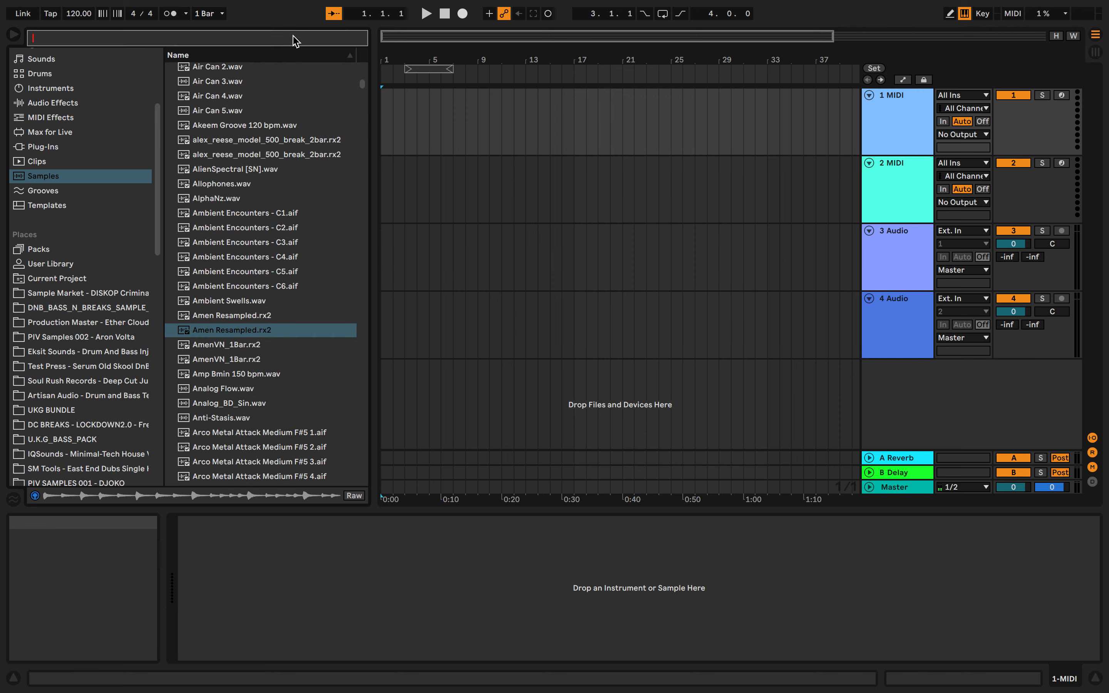
text(bass)
click(275, 274)
click(265, 259)
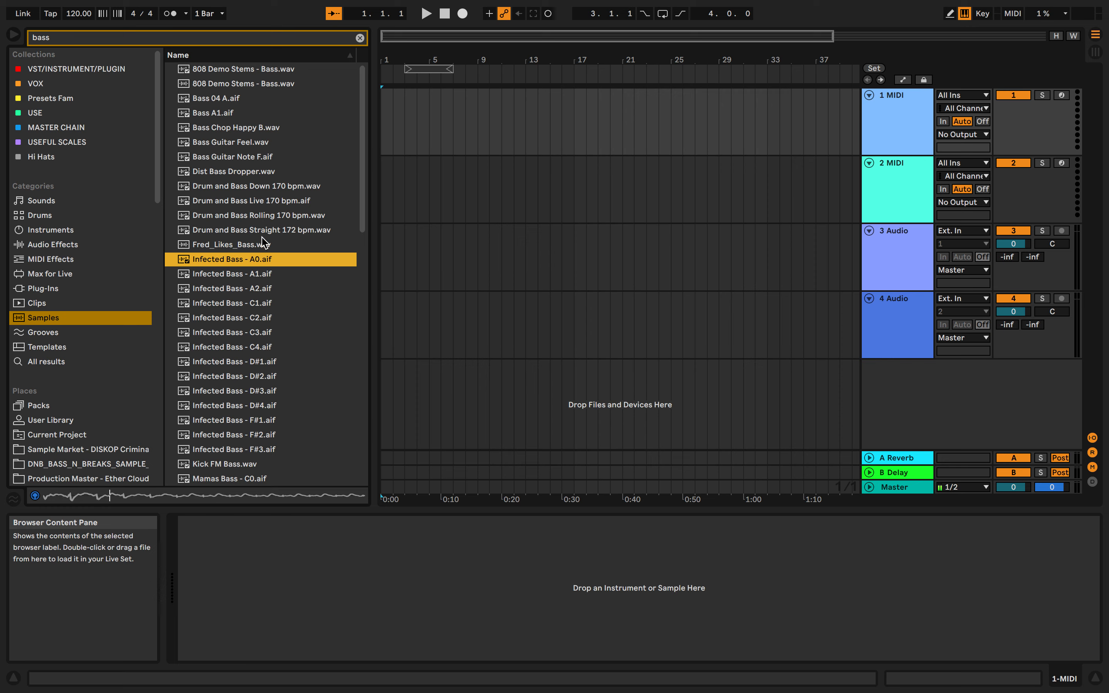
click(261, 231)
click(260, 186)
- Audition the bass samples and load Bass Guitar Note F.aif as an instrument on the second MIDI track
click(248, 158)
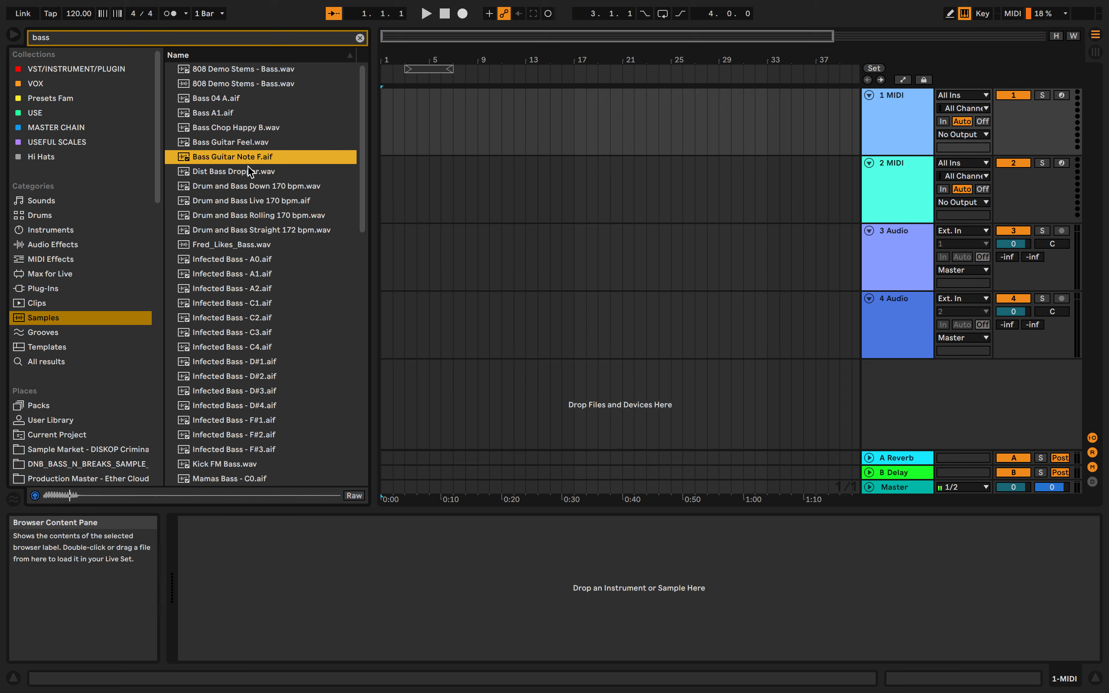
click(254, 172)
click(250, 159)
drag(250, 160, 251, 554)
- Search all results for "bass midi", place 02_DMT_Bass_Loop_A_128.mid at bar 1 of the bass track and play it
click(231, 43)
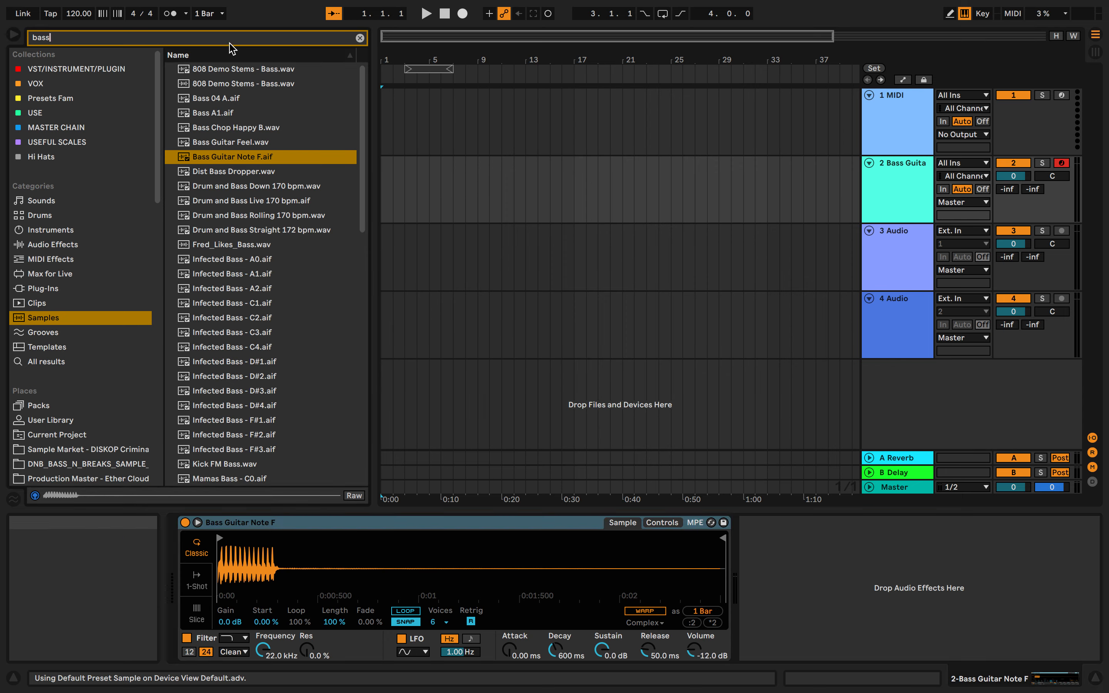
text(midi)
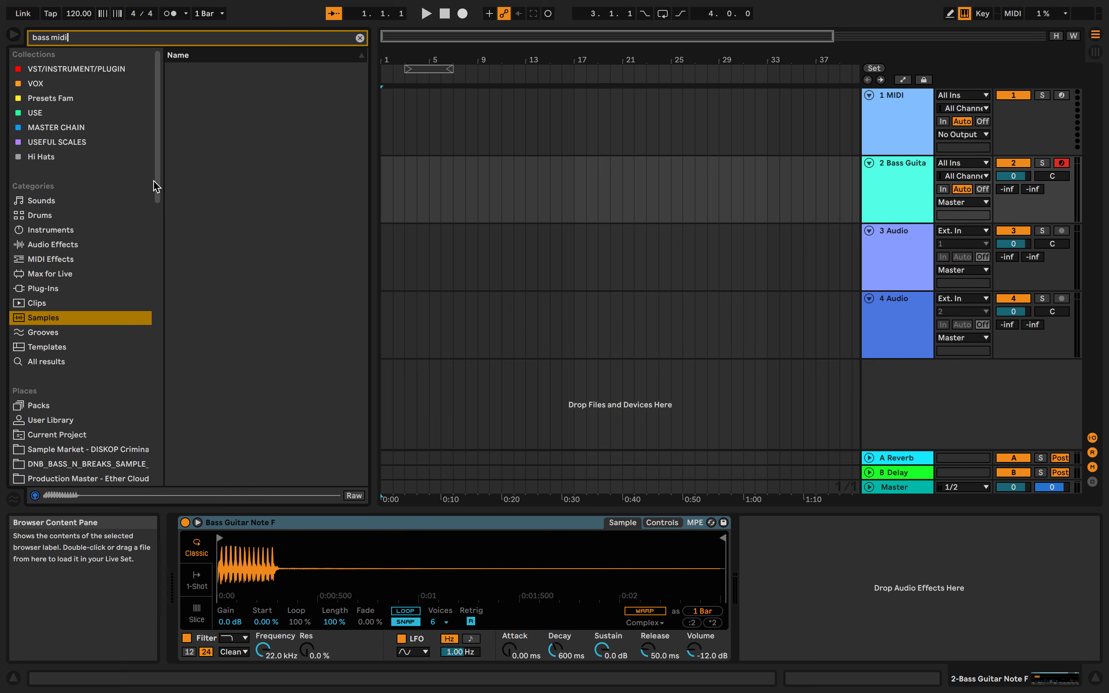
click(70, 362)
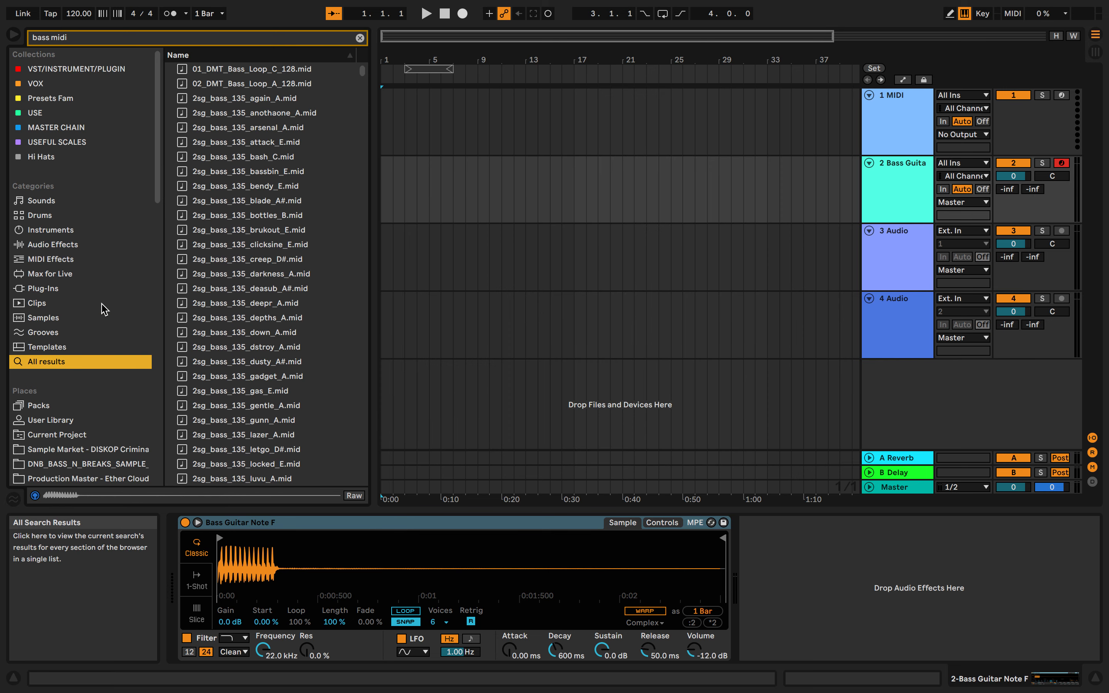
click(245, 85)
drag(442, 173, 388, 209)
key(space)
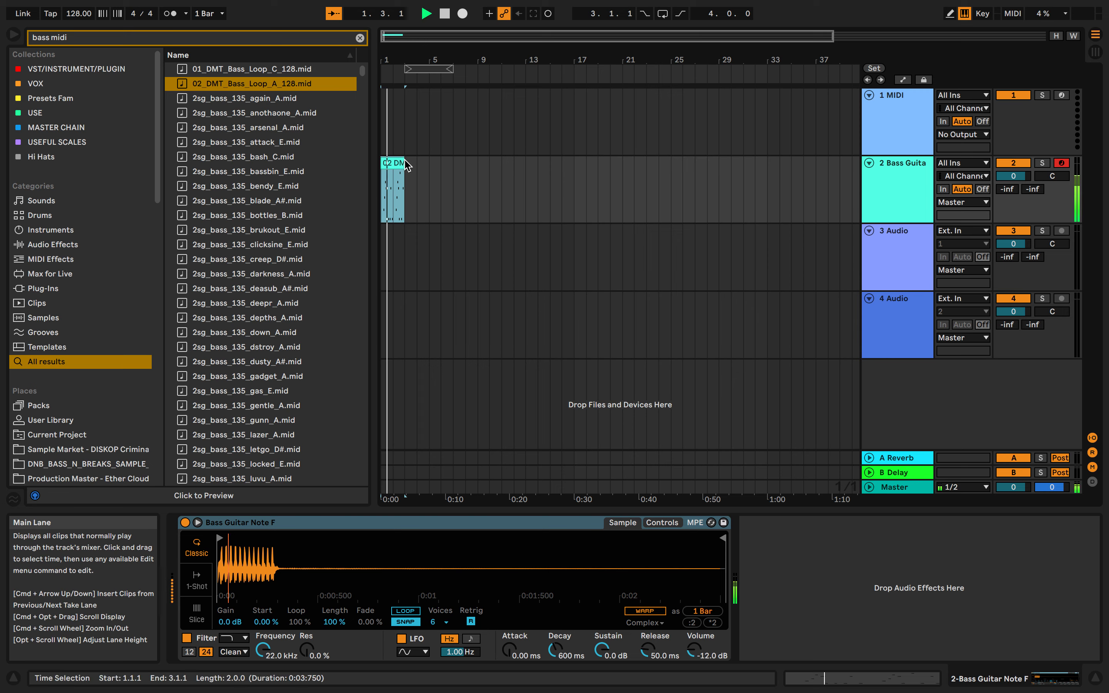
- Place 2sg_bass_135_gunn_A.mid at bar 1 of the bass track and transpose all its notes up two octaves
drag(207, 421, 384, 200)
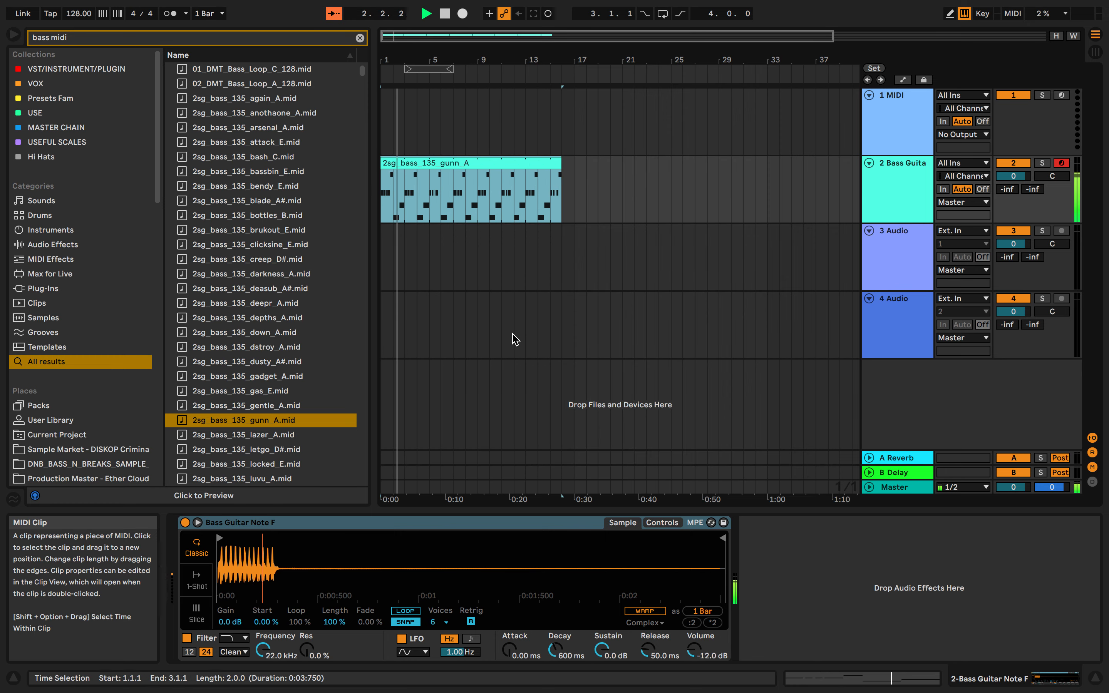
double_click(456, 182)
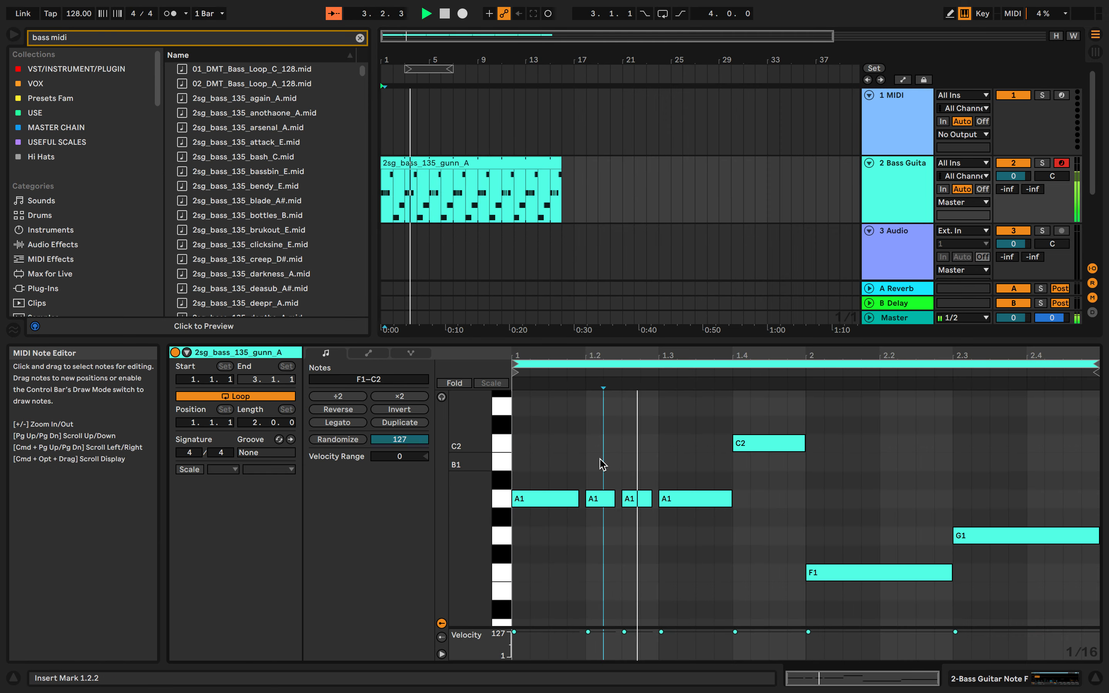
key(super+a)
key(shift+Up)
key(shift+Up)
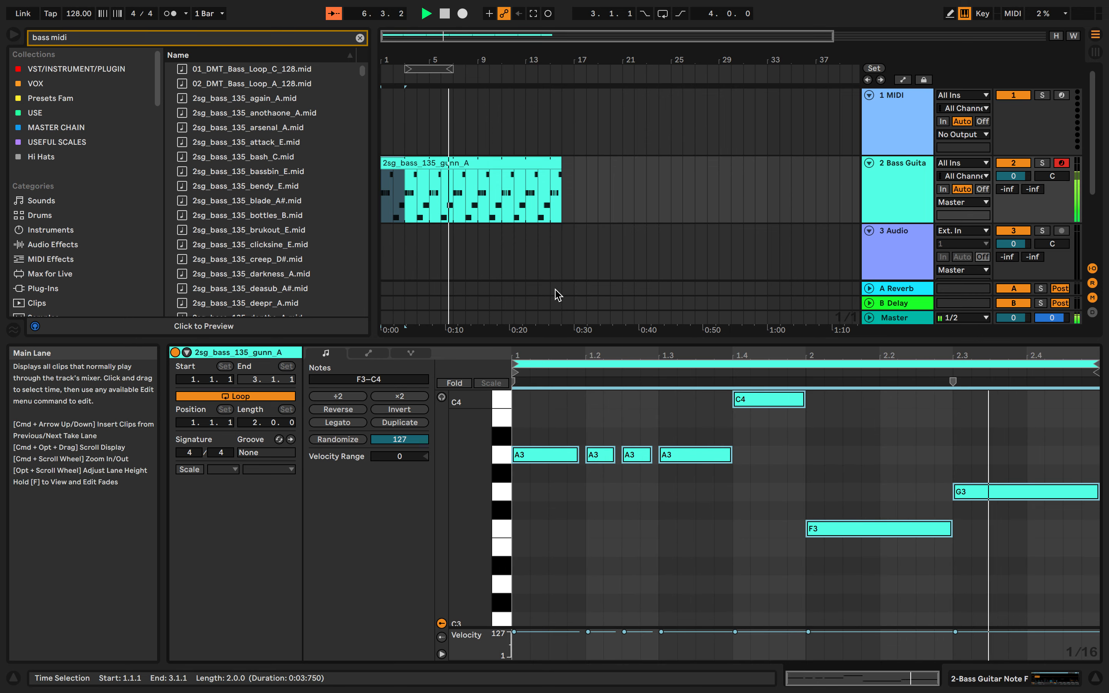
- Return to the bass track's instrument, shorten the sample's end to 1 beat and stop playback
key(super+alt+l)
click(506, 278)
key(minus)
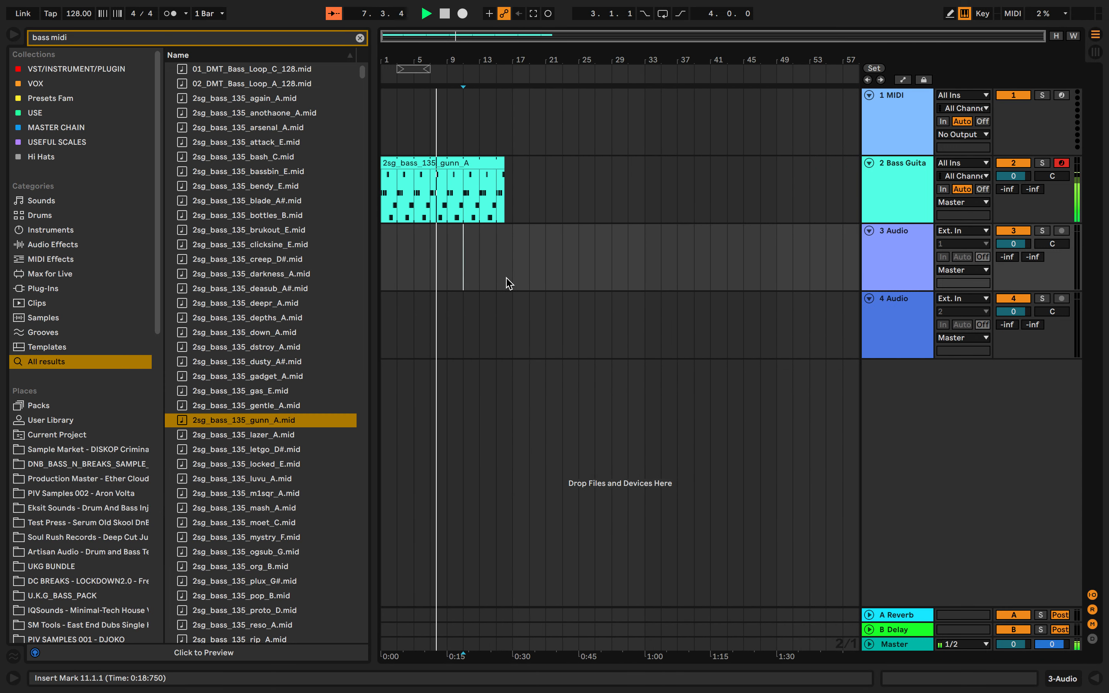
double_click(873, 206)
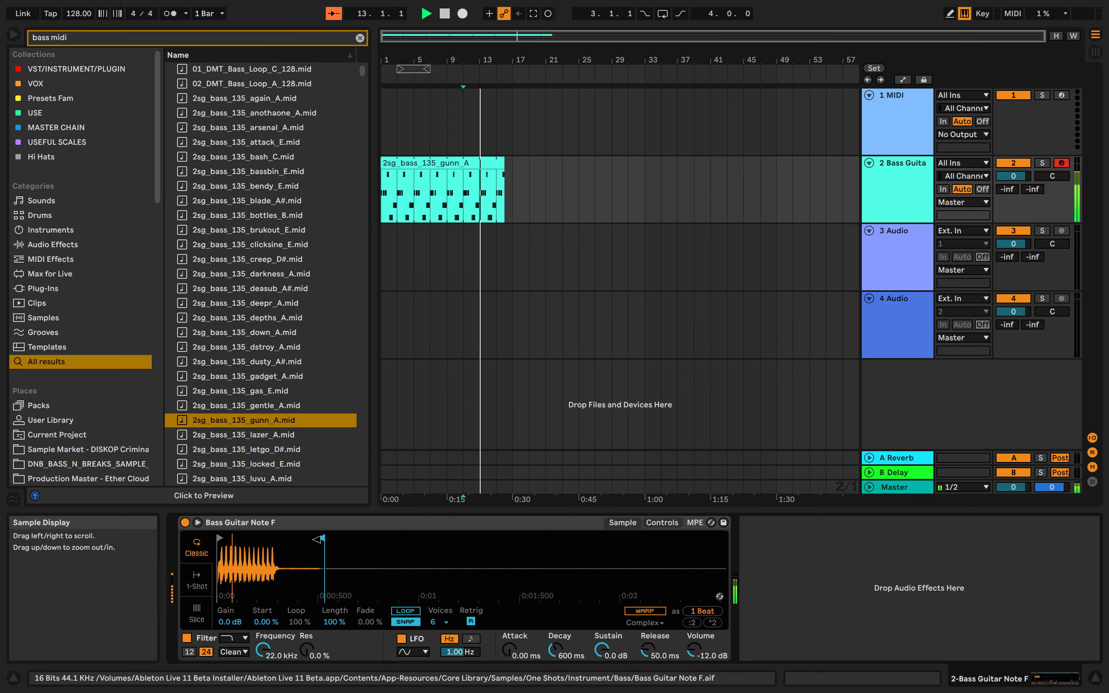
key(space)
click(468, 160)
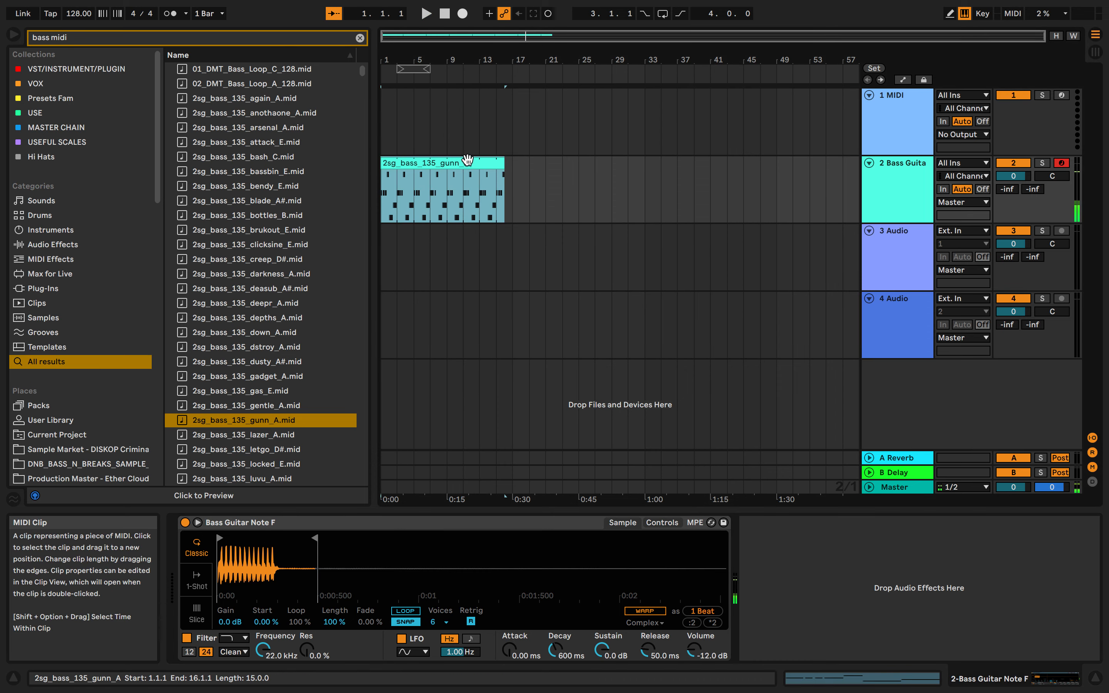
- Search for "kick" and place SP_Kick_12_Charm.wav at bar 1 of the first audio track
key(super+f)
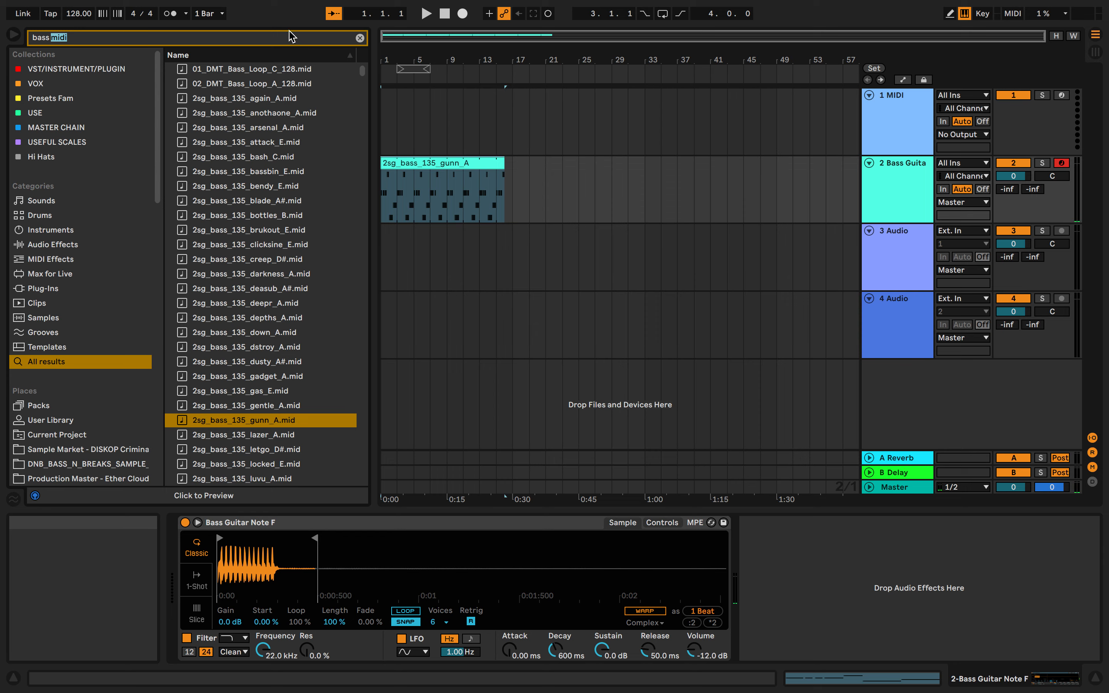
text(kick)
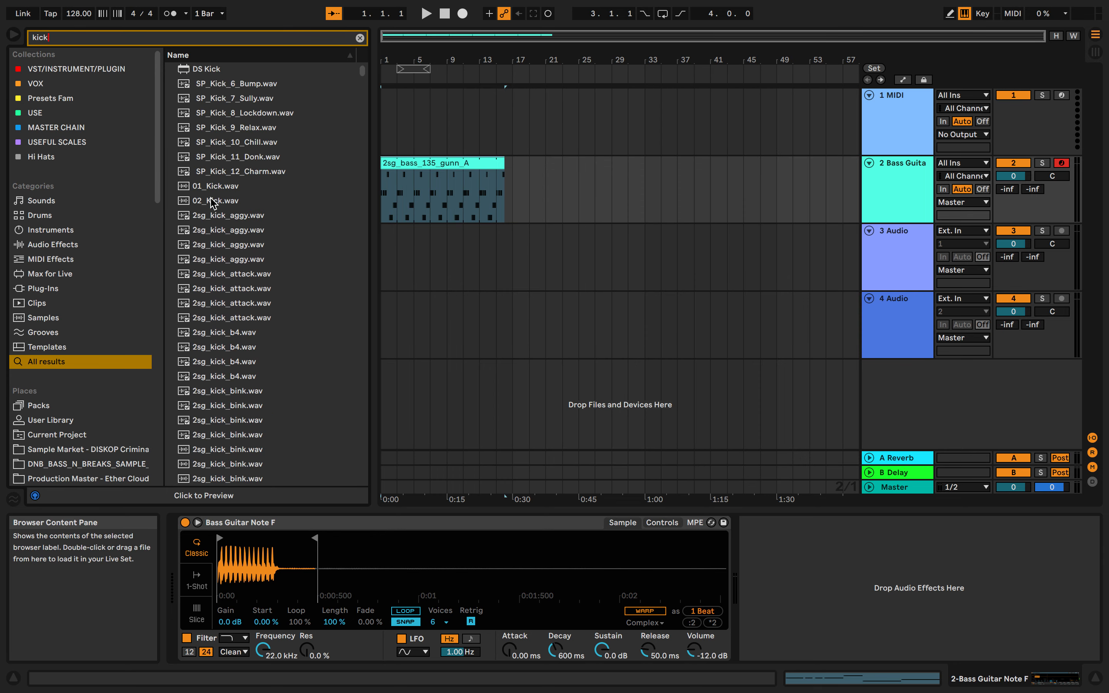
click(248, 172)
drag(236, 178, 394, 254)
scroll(394, 255, up, 5)
key(super+z)
key(super+z)
key(super+z)
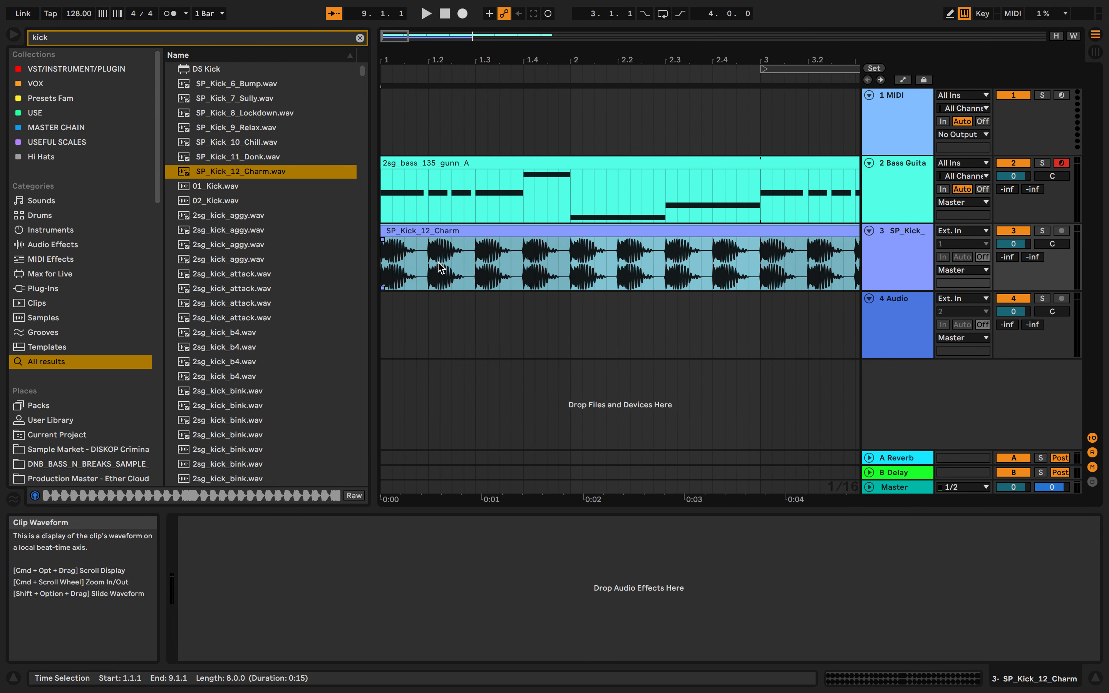
- Duplicate the first one-beat kick repeatedly along its track until the kicks reach bar 17
key(super+d)
key(super+d)
key(super+d)
key(super+d)
key(super+d)
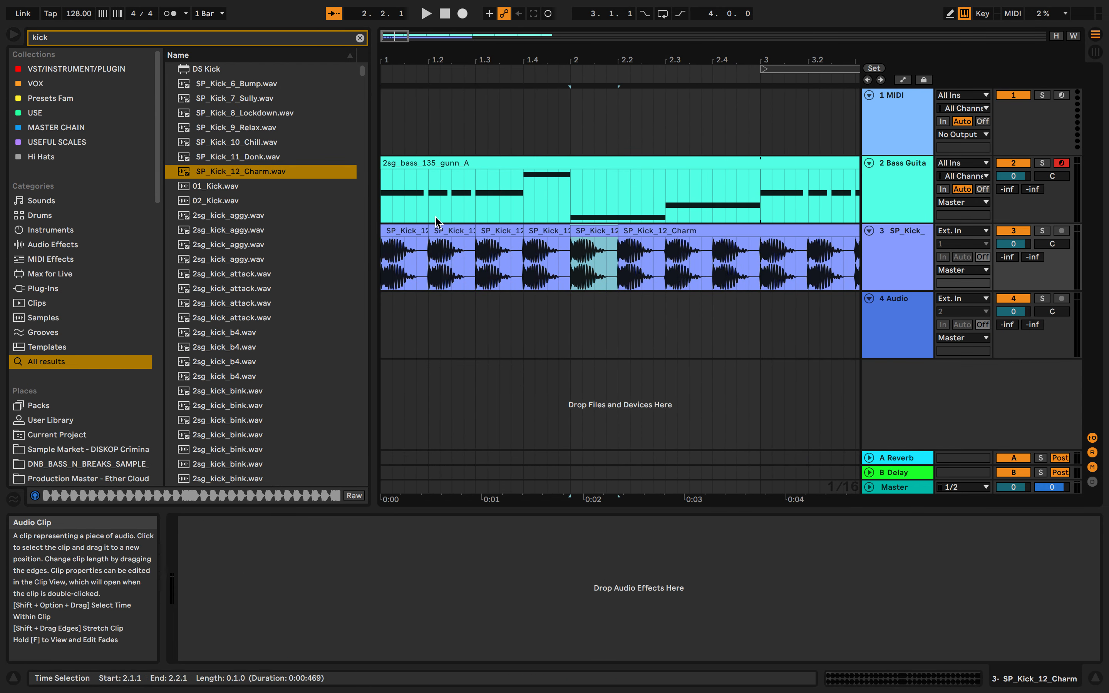
scroll(436, 221, down, 3)
key(super+d)
key(super+d)
key(super+d)
key(super+d)
key(super+d)
key(super+d)
key(super+d)
key(super+d)
key(super+d)
key(super+d)
key(super+d)
key(super+d)
key(super+d)
key(super+d)
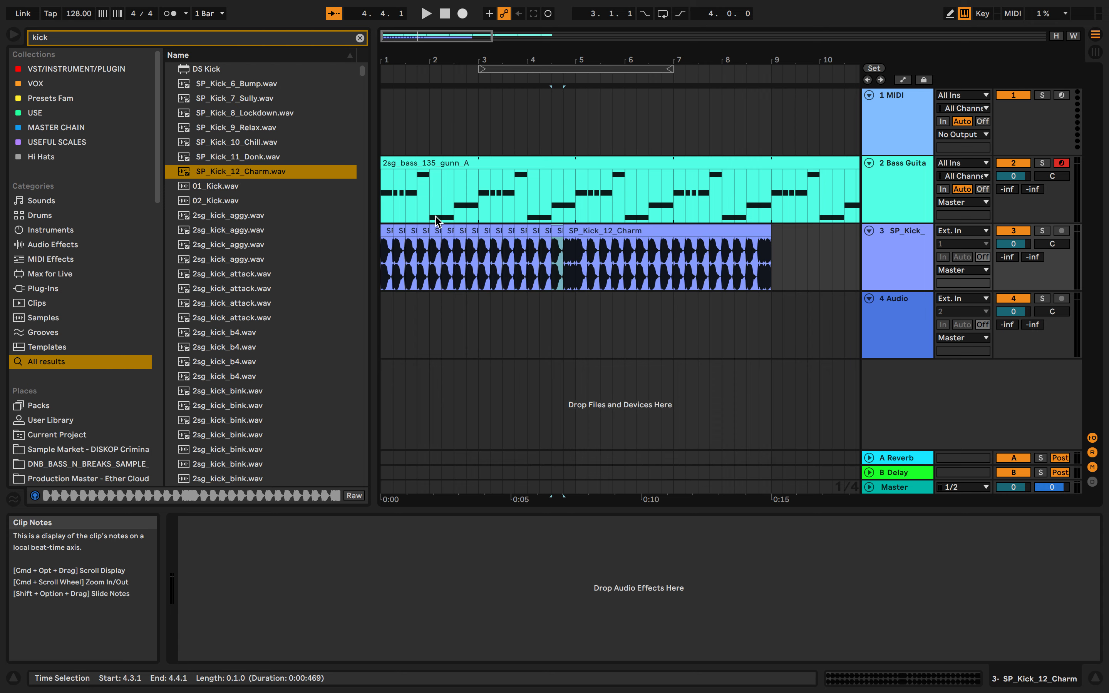
scroll(437, 221, down, 5)
key(super+d)
key(super+d)
key(super+d)
key(super+d)
key(super+d)
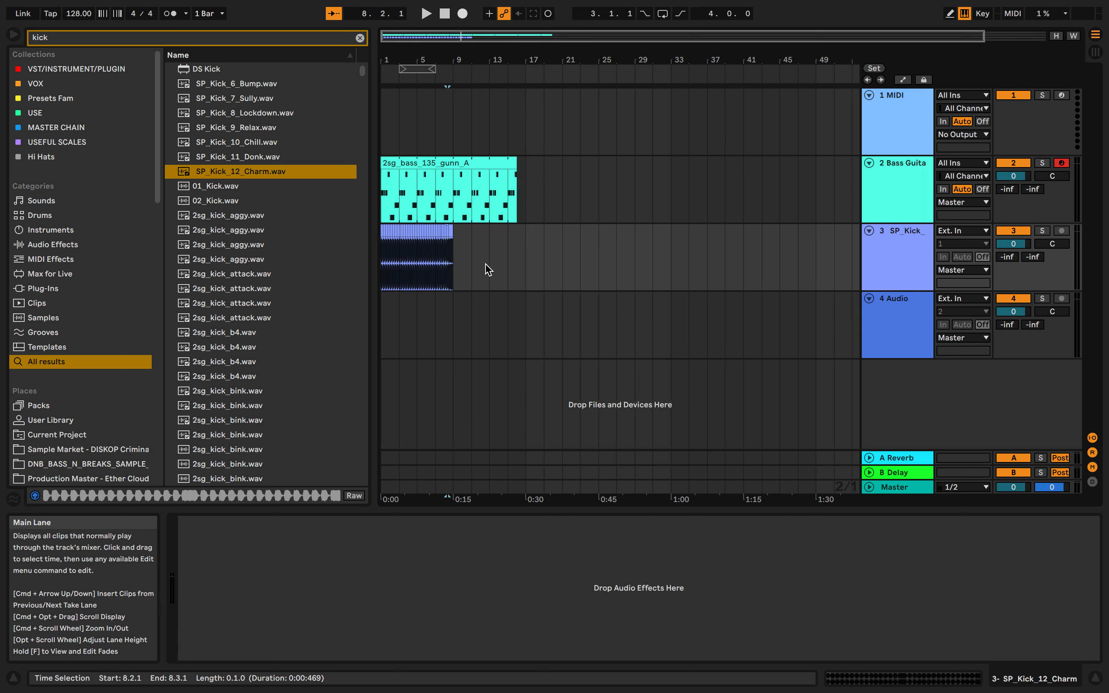
key(super+d)
key(super+d)
key(super+d)
key(super+d)
key(super+d)
key(super+d)
key(super+d)
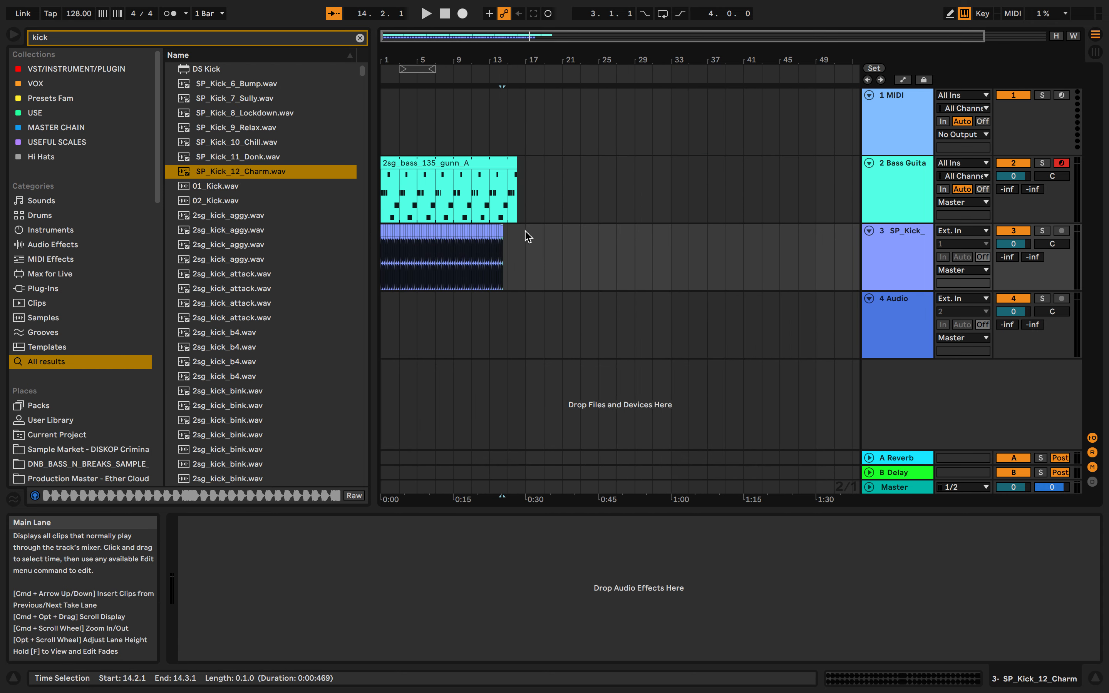
key(super+d)
key(super+d)
key(super+d)
- Extend the end of the bass MIDI clip to bar 17, level with the kick clips
scroll(530, 224, up, 5)
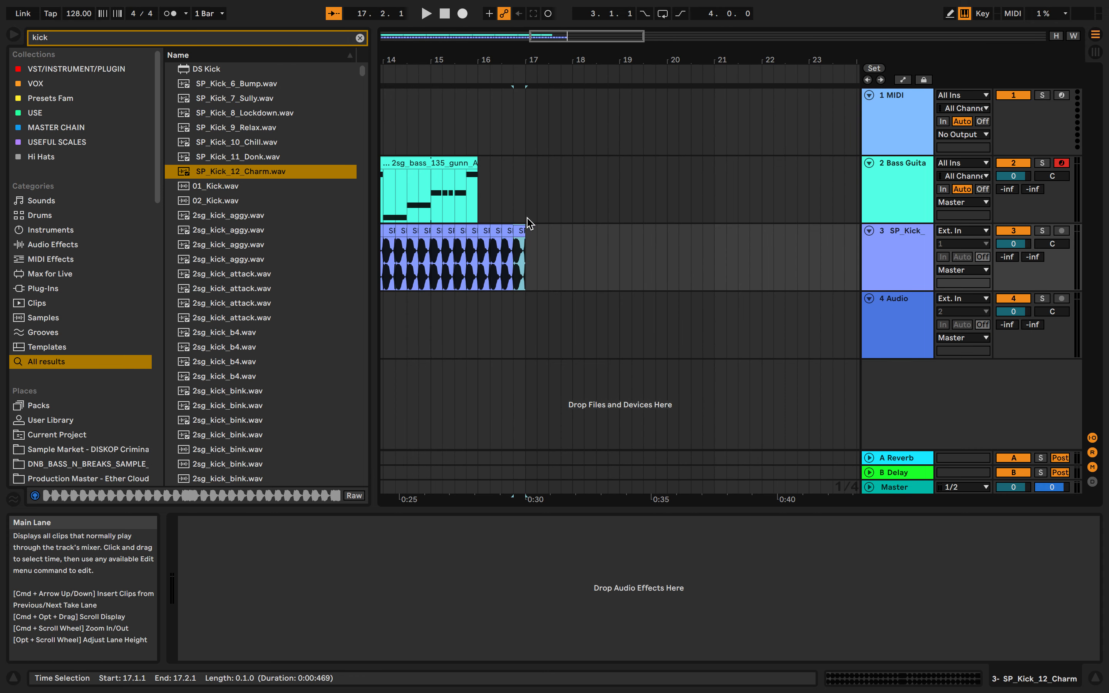
drag(475, 160, 527, 161)
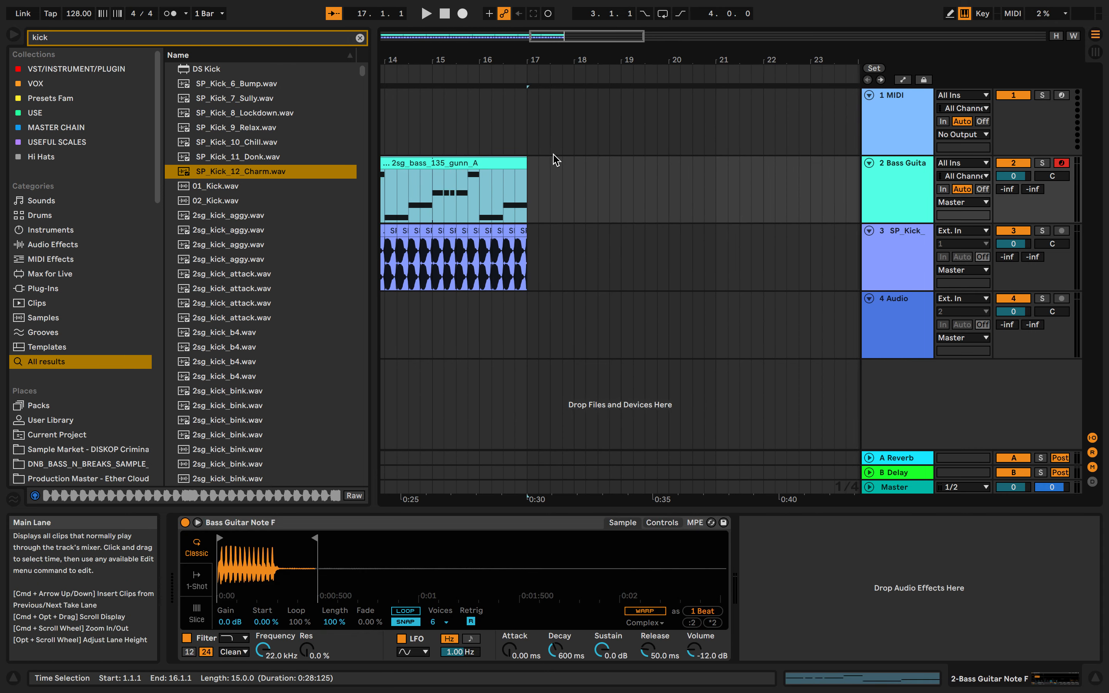
scroll(554, 159, down, 5)
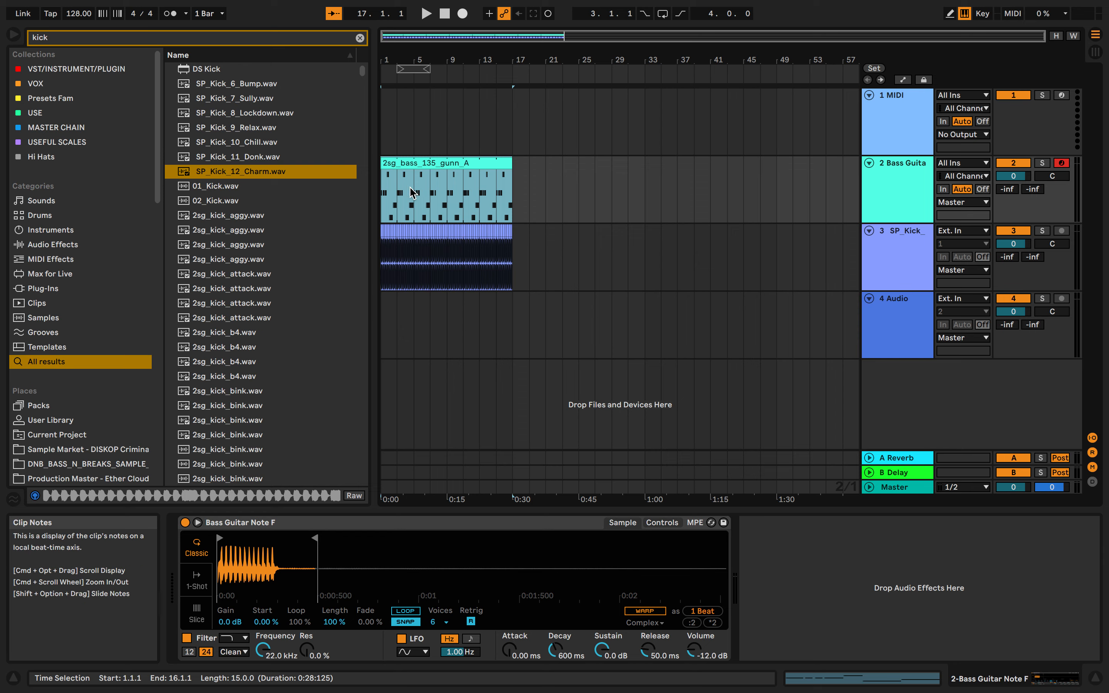
- Play the bass and kick together from bar 1, clear the browser search and stop playback
click(385, 205)
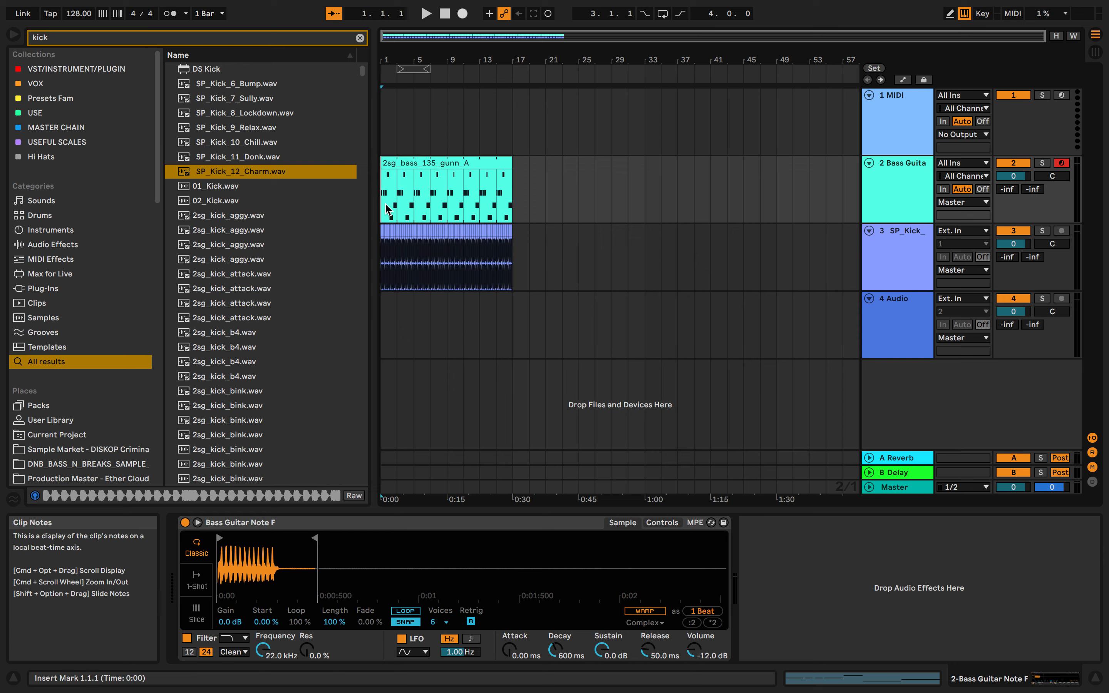
key(space)
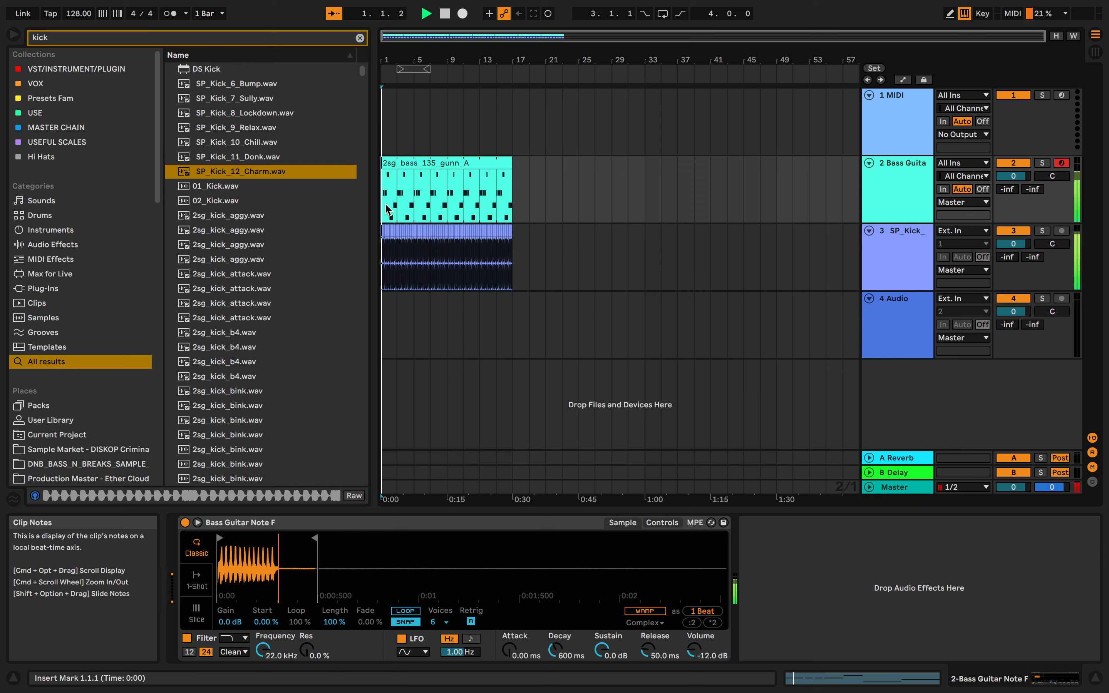
click(359, 39)
click(528, 179)
scroll(530, 181, up, 4)
scroll(530, 182, left, 5)
key(space)
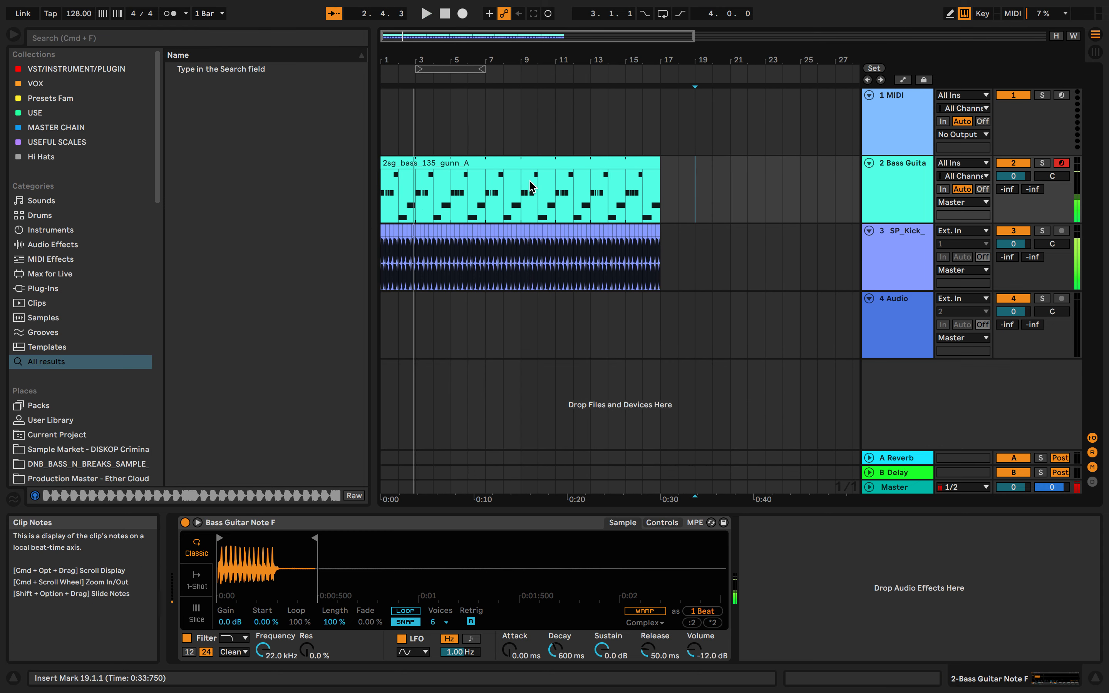
scroll(531, 181, down, 1)
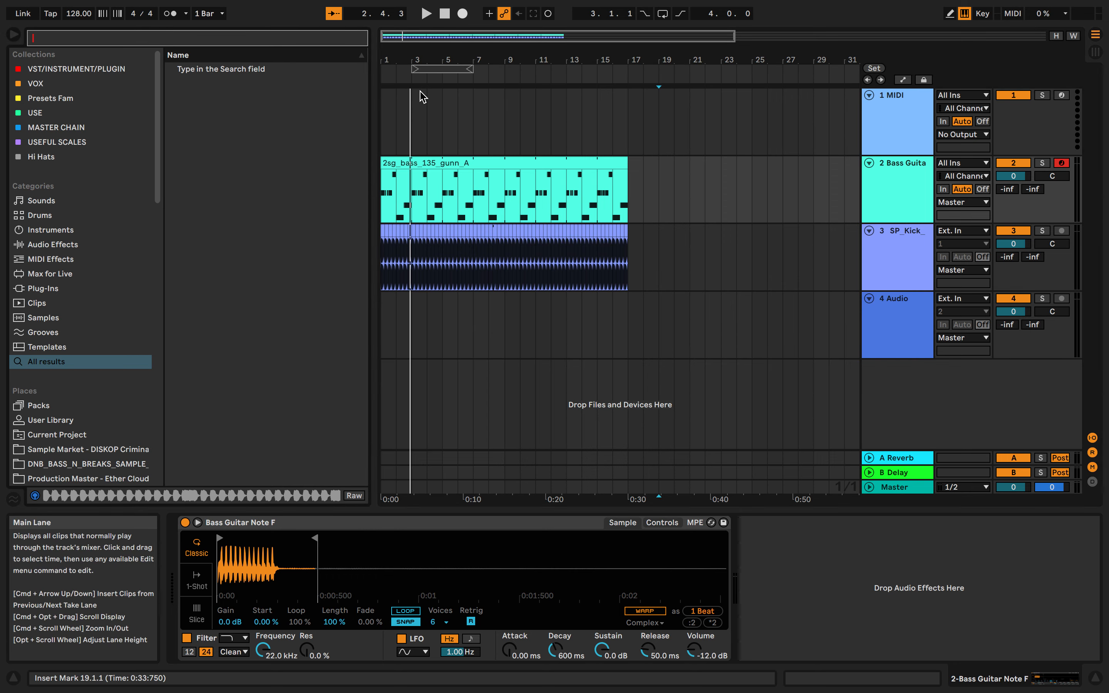
- Search for "Comp" and add the Compressor after the instrument on the bass track
text(Comp)
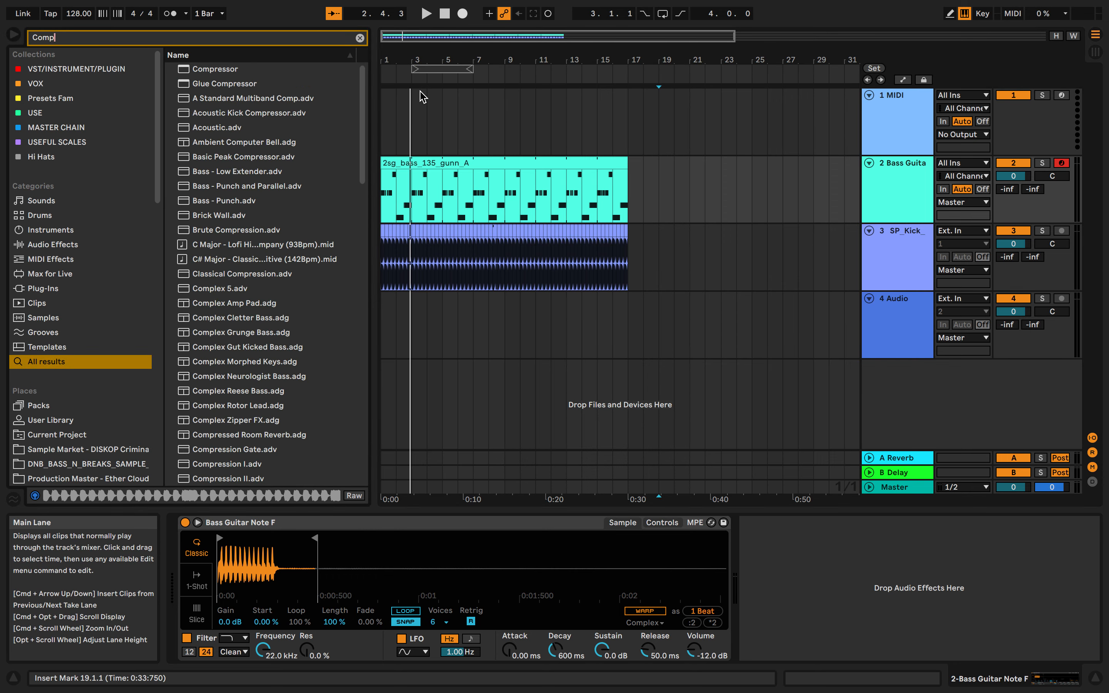
key(Return)
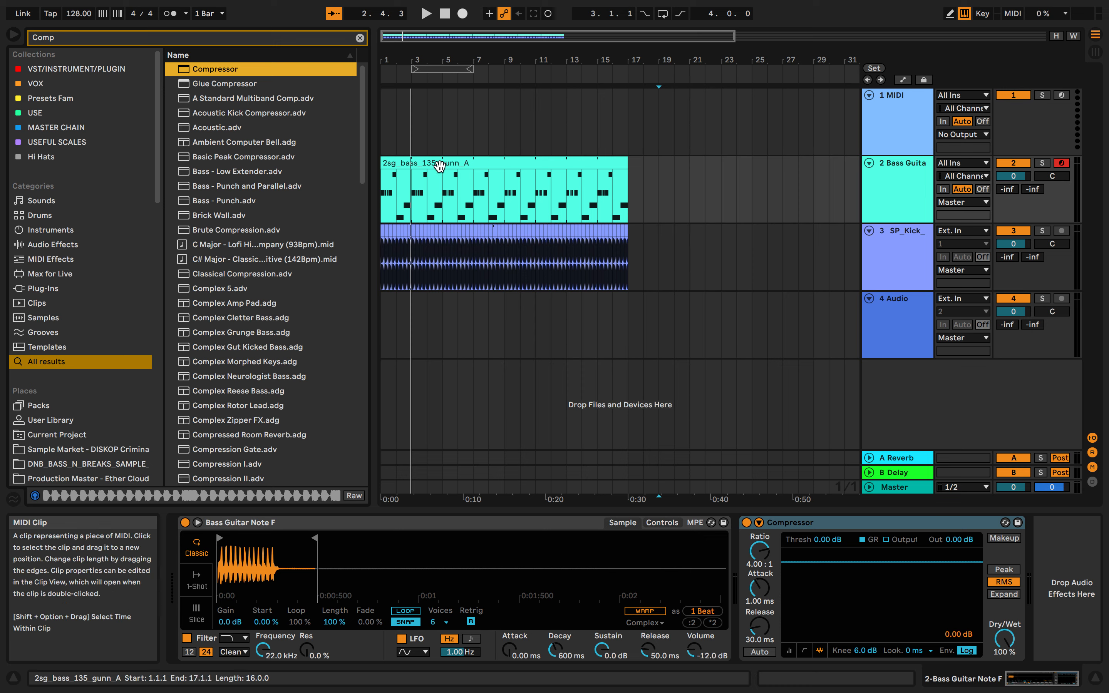
click(887, 210)
- Enable the bass Compressor's sidechain and set its audio source to the SP Kick 12 Charm track
click(760, 522)
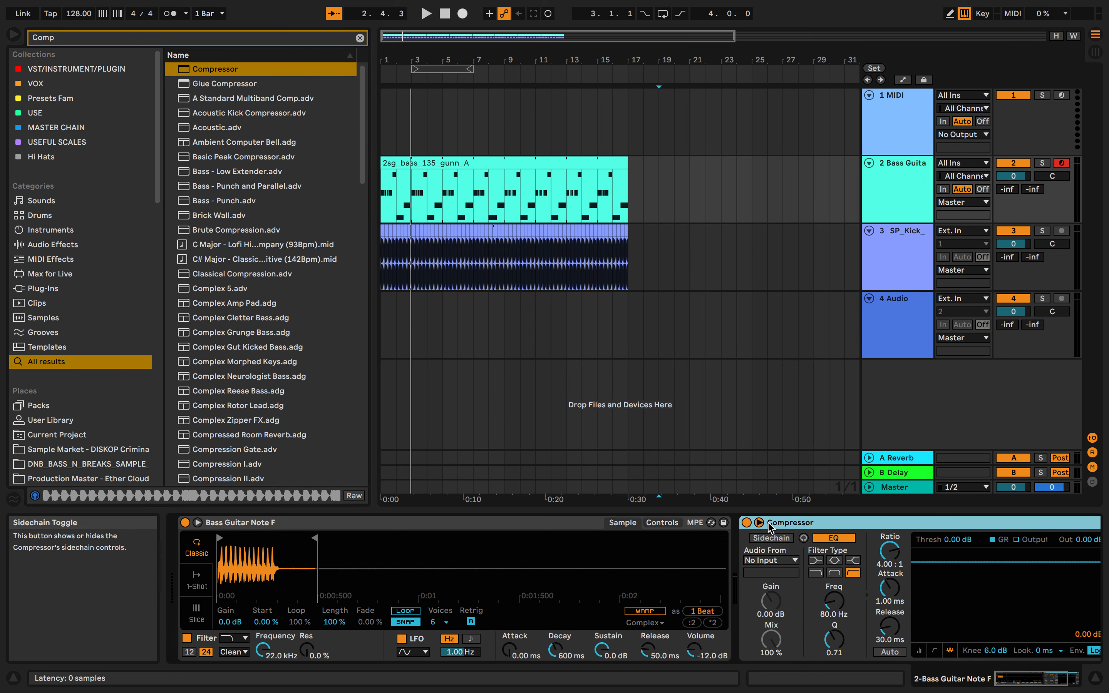
click(788, 539)
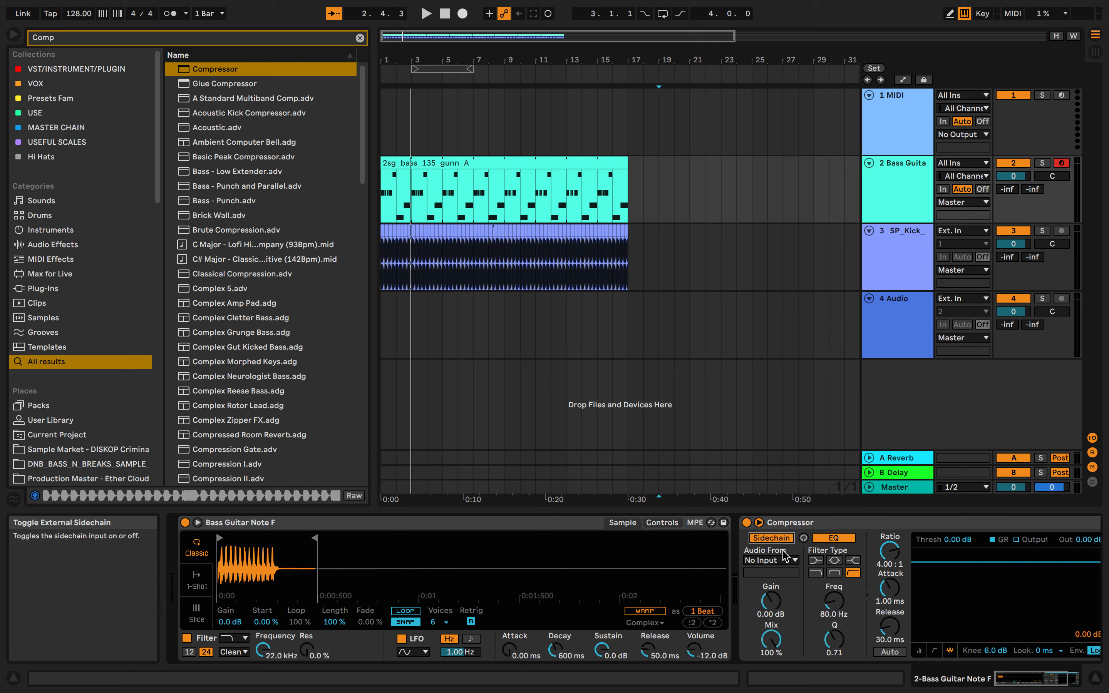
click(774, 560)
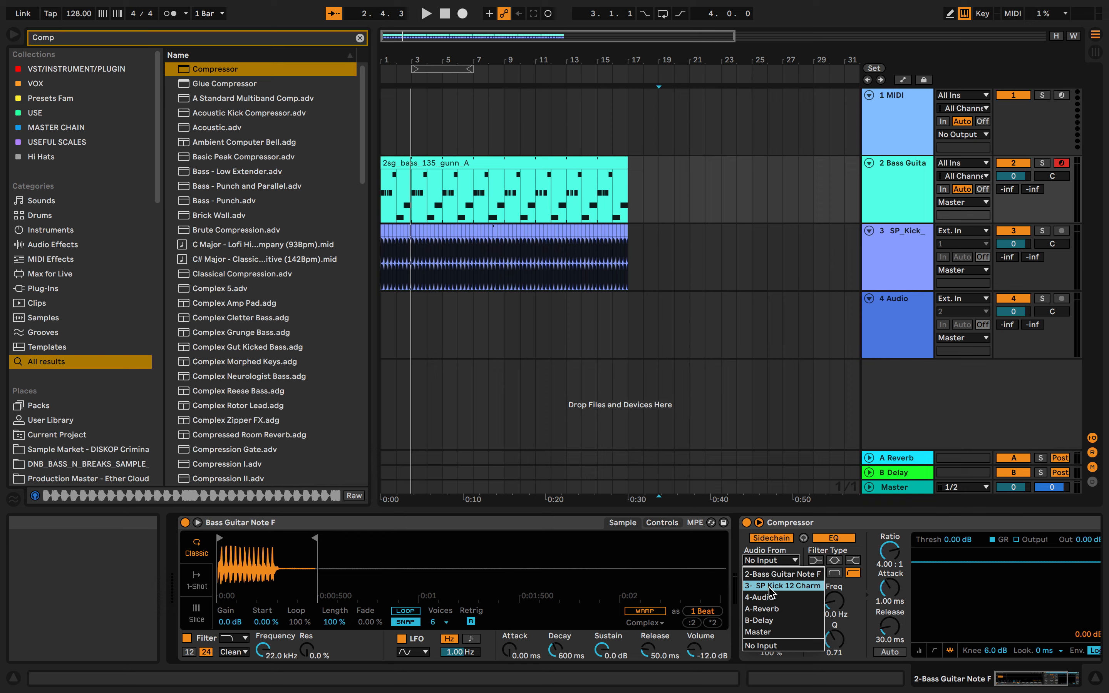
click(770, 592)
click(771, 565)
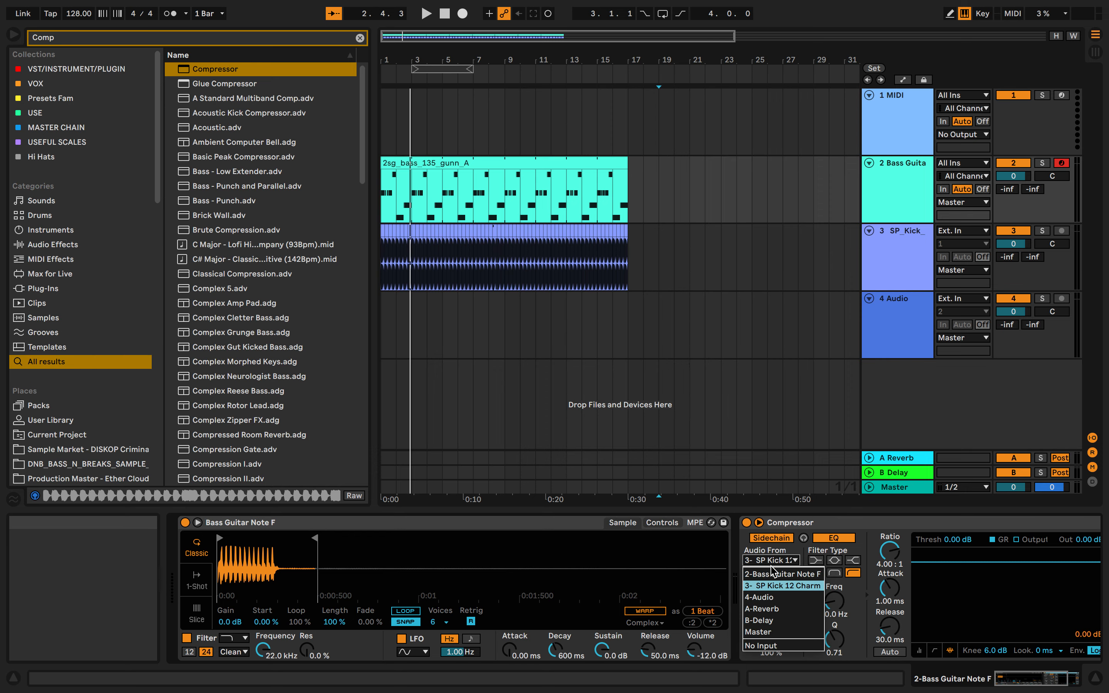
click(791, 593)
- Rename the kick track as Kick and return to the bass track's Compressor to check its sidechain source
right_click(923, 233)
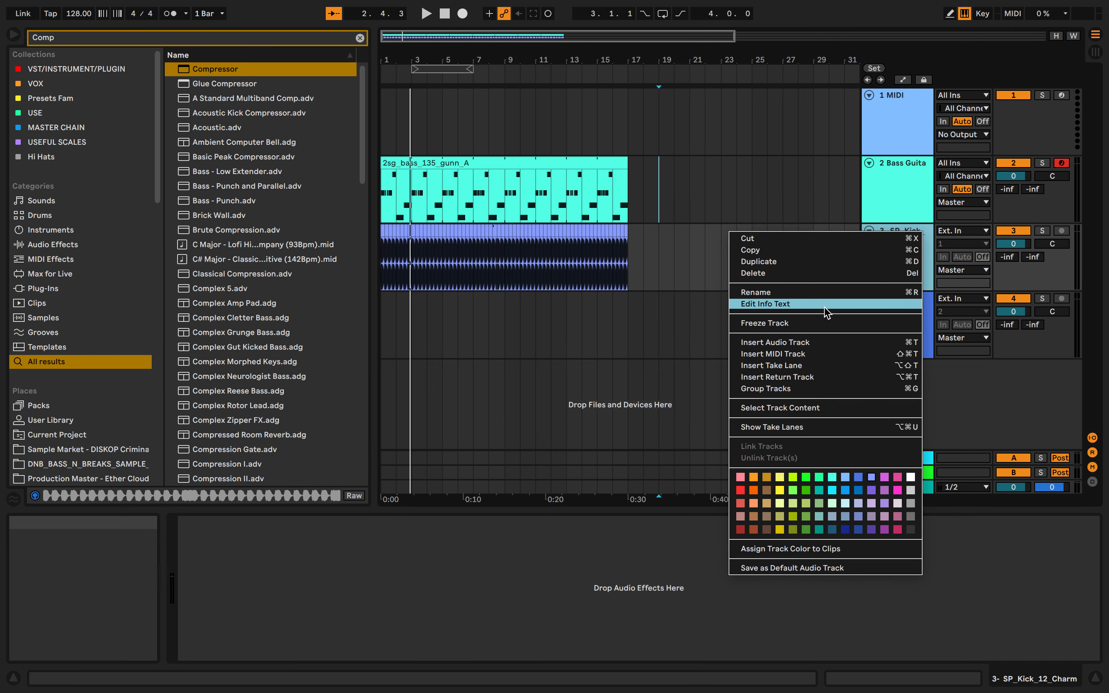
click(820, 292)
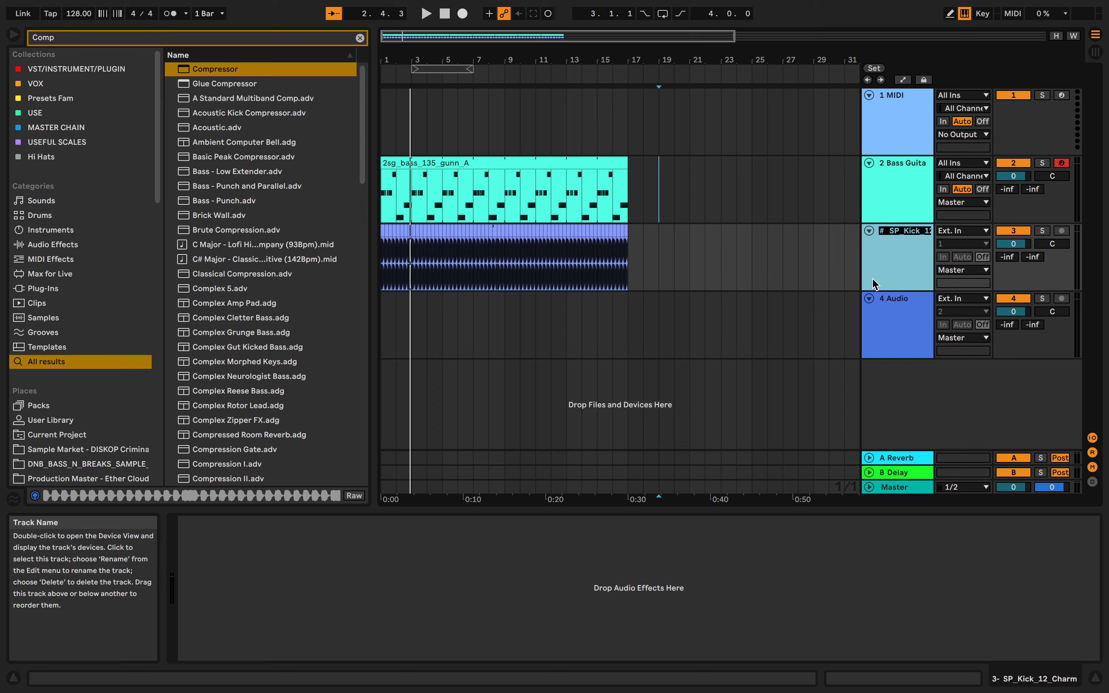
text(Kick)
key(Return)
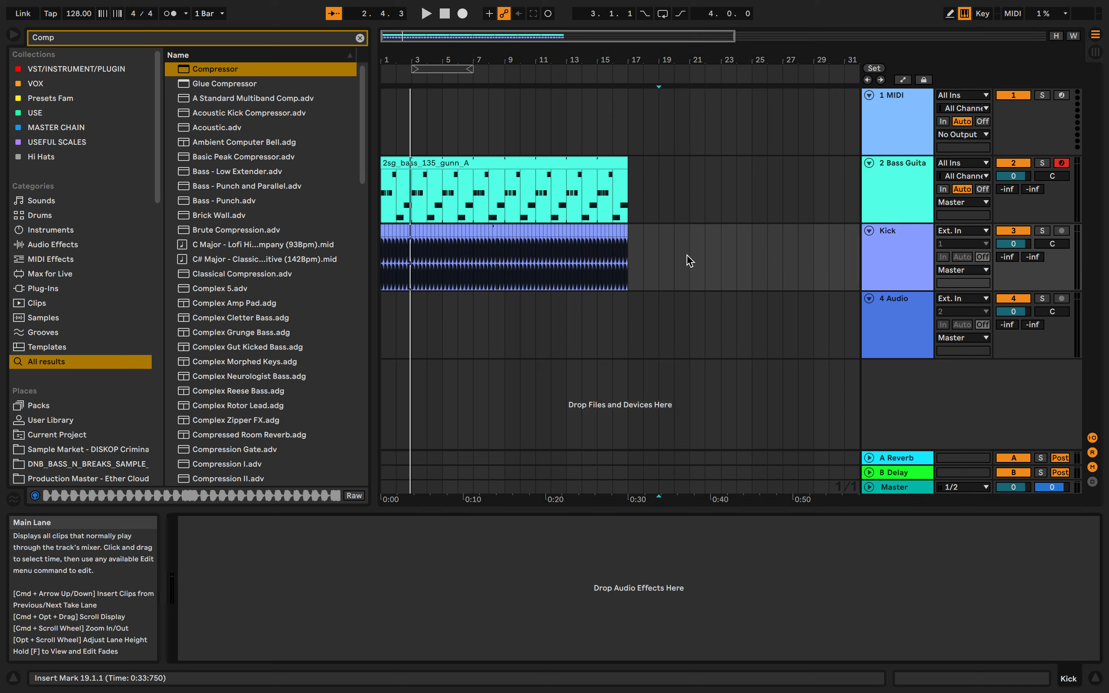
scroll(688, 258, up, 5)
click(910, 202)
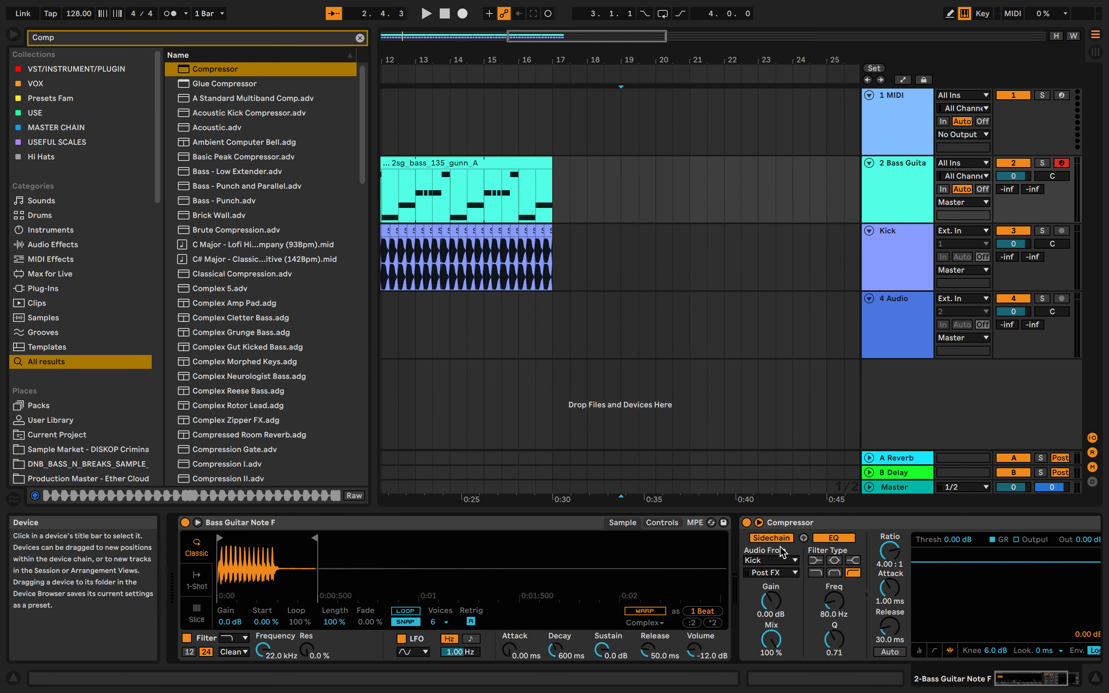
- Play the bass and kick from bar 1 to view the Compressor's input, and stop playback
scroll(526, 307, down, 5)
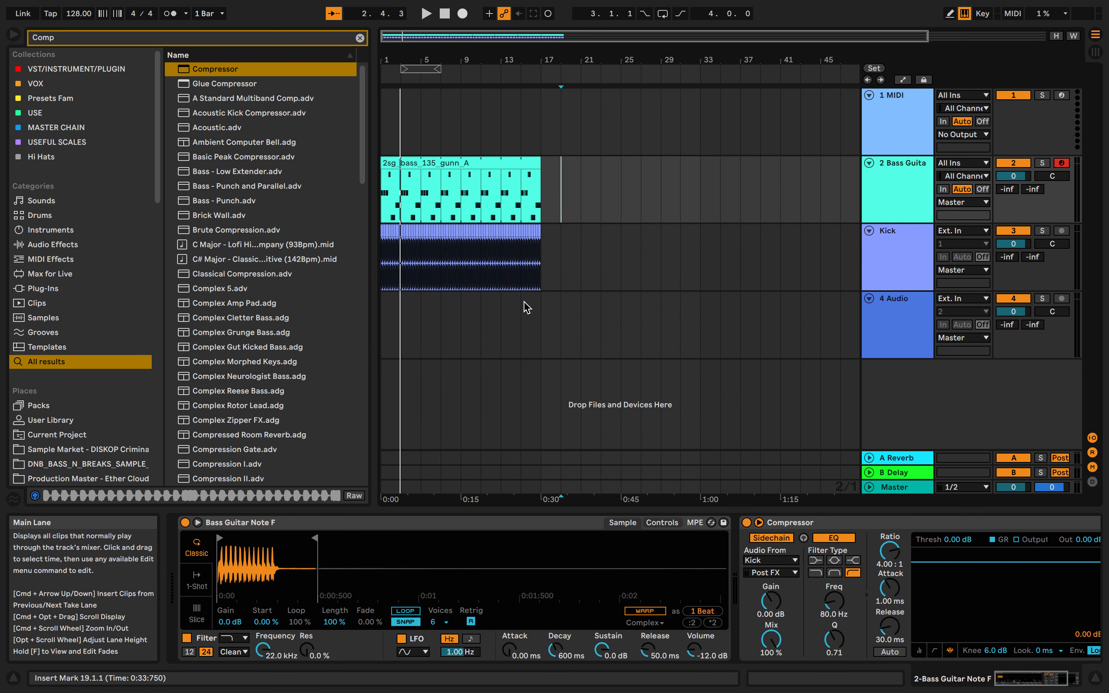
scroll(639, 448, down, 1)
scroll(644, 452, up, 4)
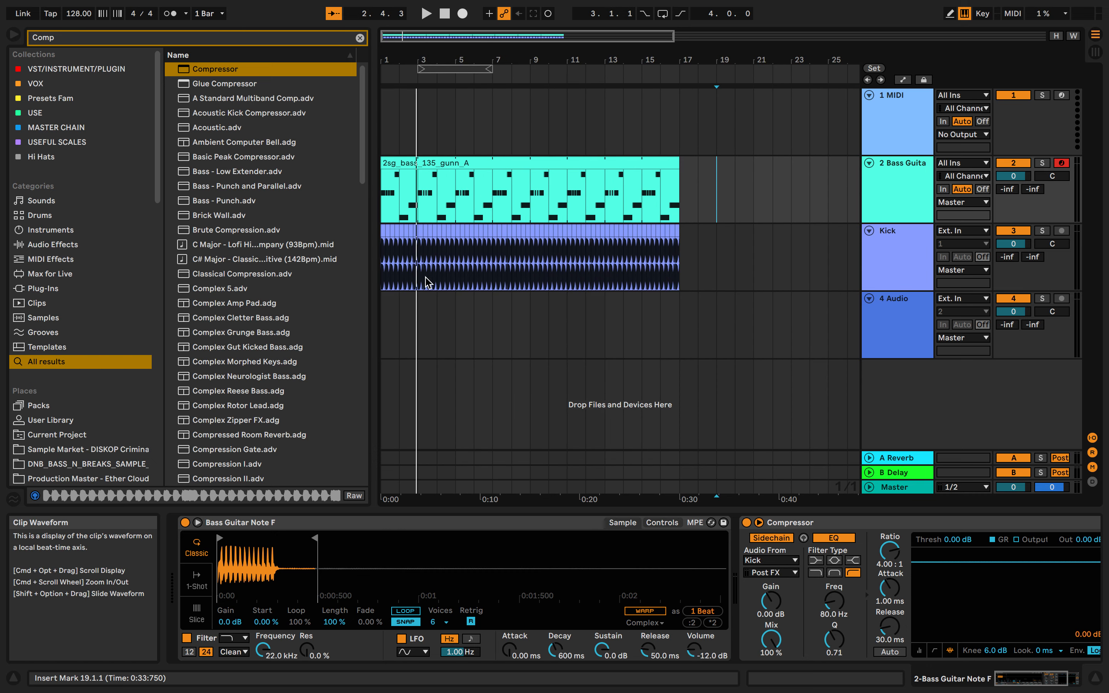
key(space)
key(space)
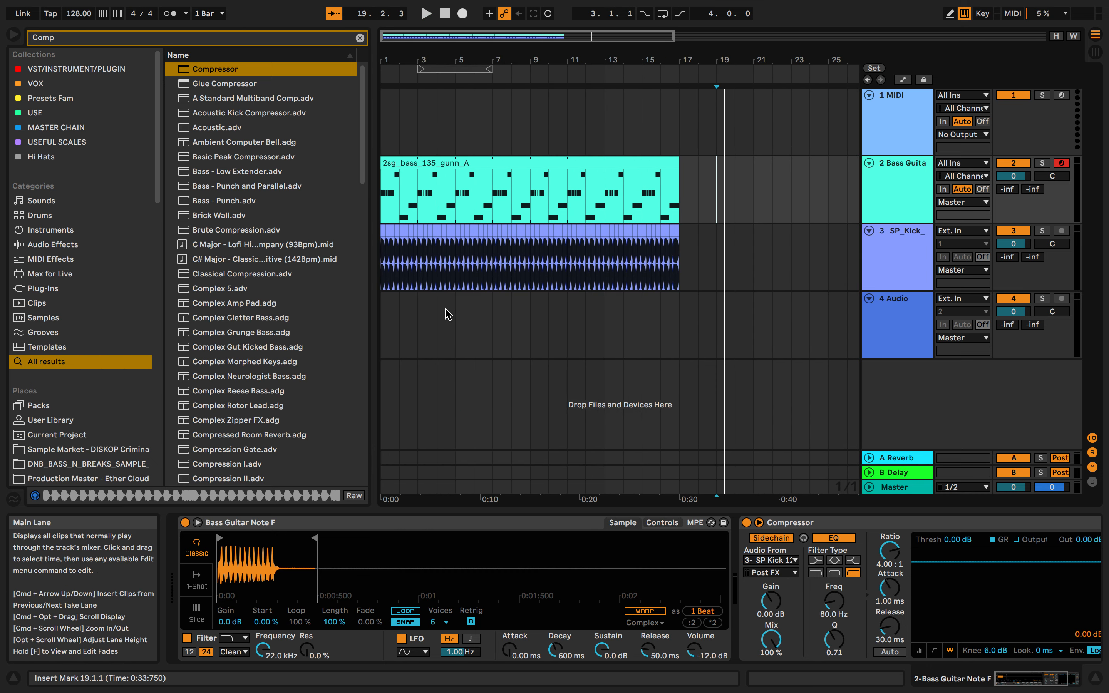
click(381, 219)
scroll(381, 220, up, 2)
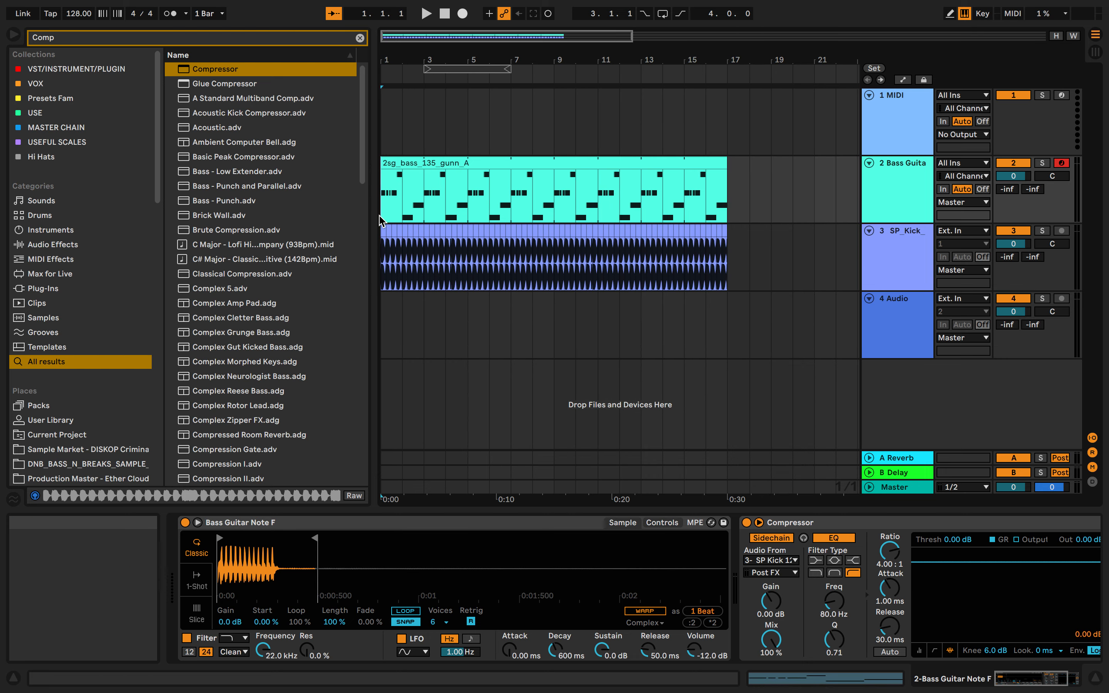
scroll(385, 224, down, 2)
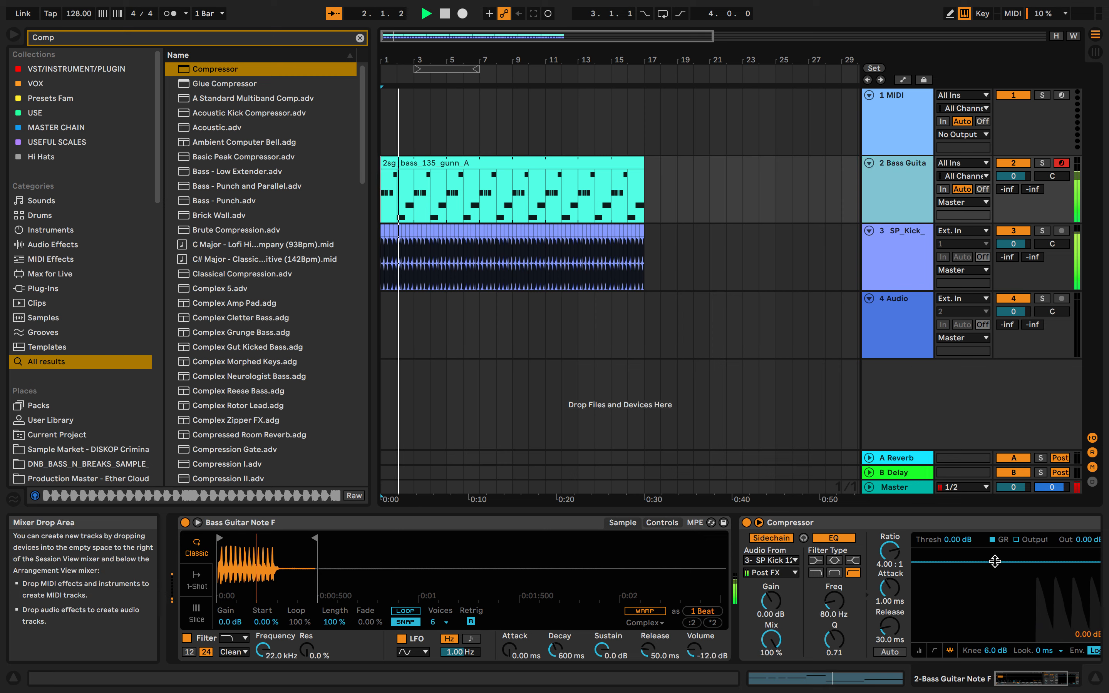
key(space)
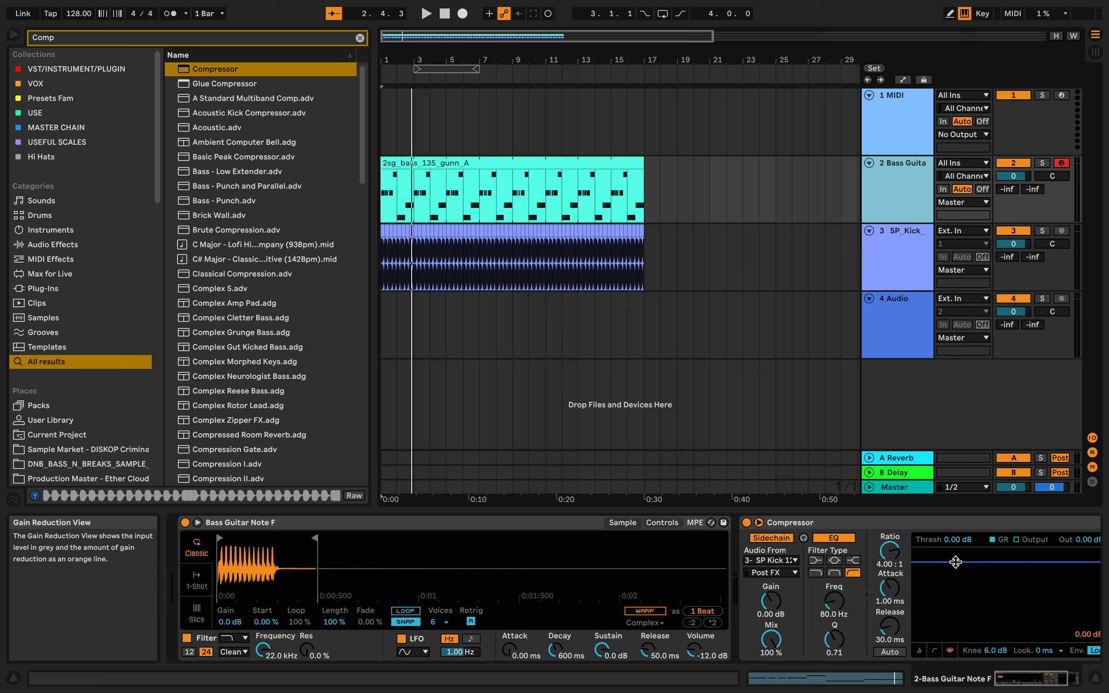
- Lower the bass Compressor's threshold to -12.2 dB and play the loop to hear the ducking
drag(955, 562, 955, 591)
key(space)
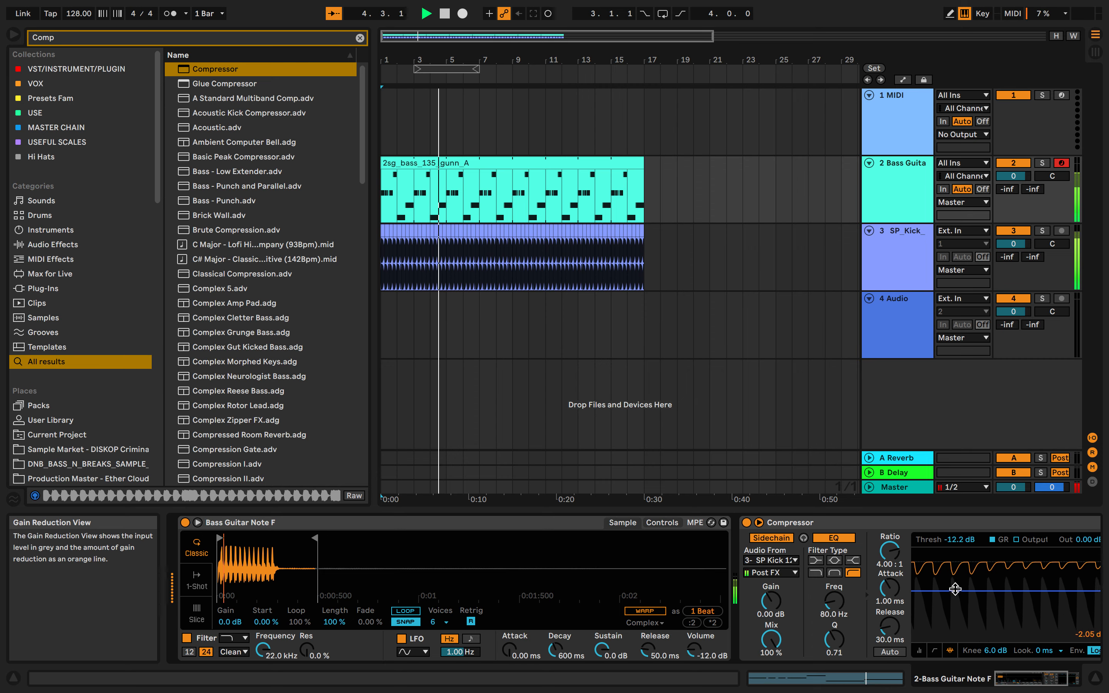
scroll(618, 380, down, 2)
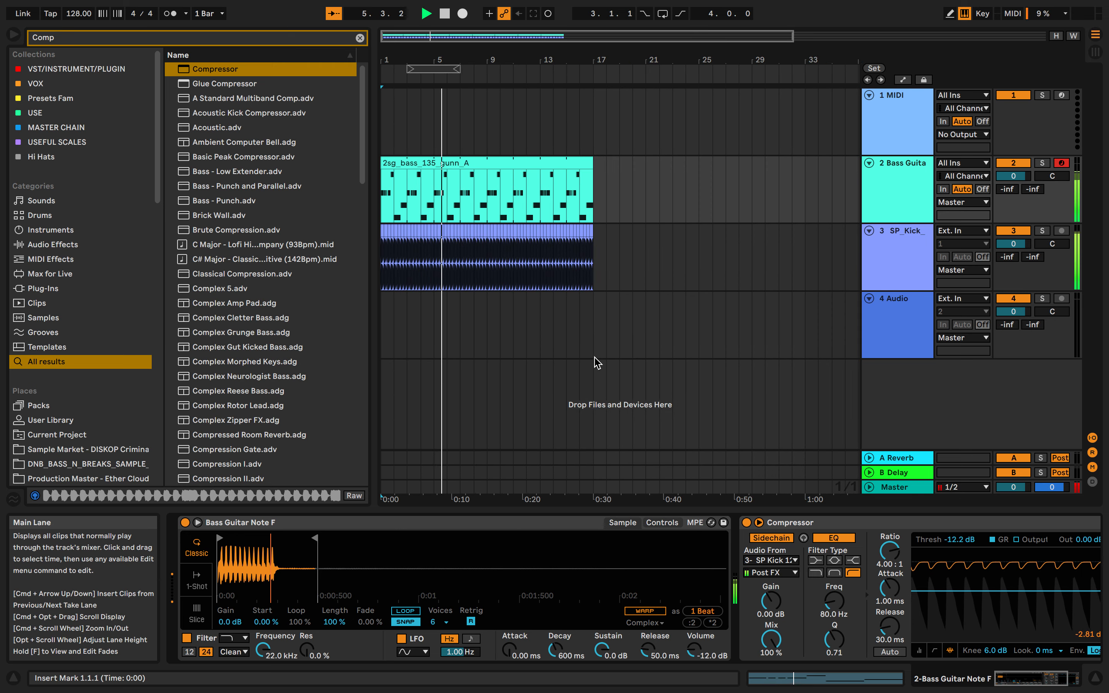
key(space)
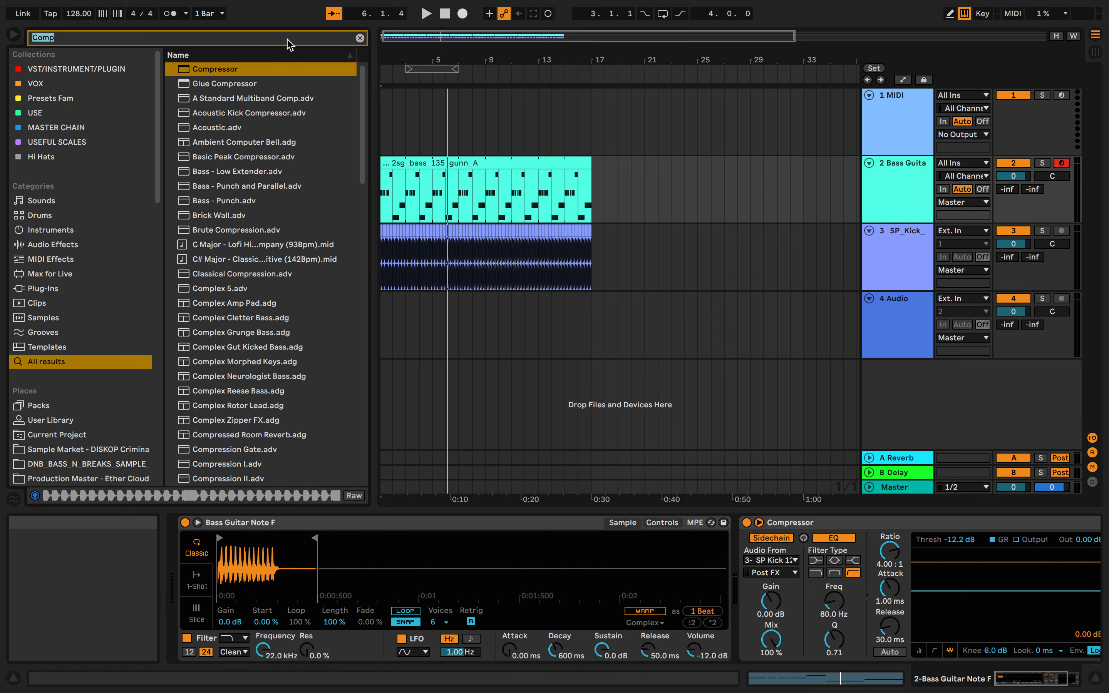
- Search the browser for "top" and place 2sg_drum_135_fnky_top.wav on the fourth track from bar 1
text(top)
click(250, 130)
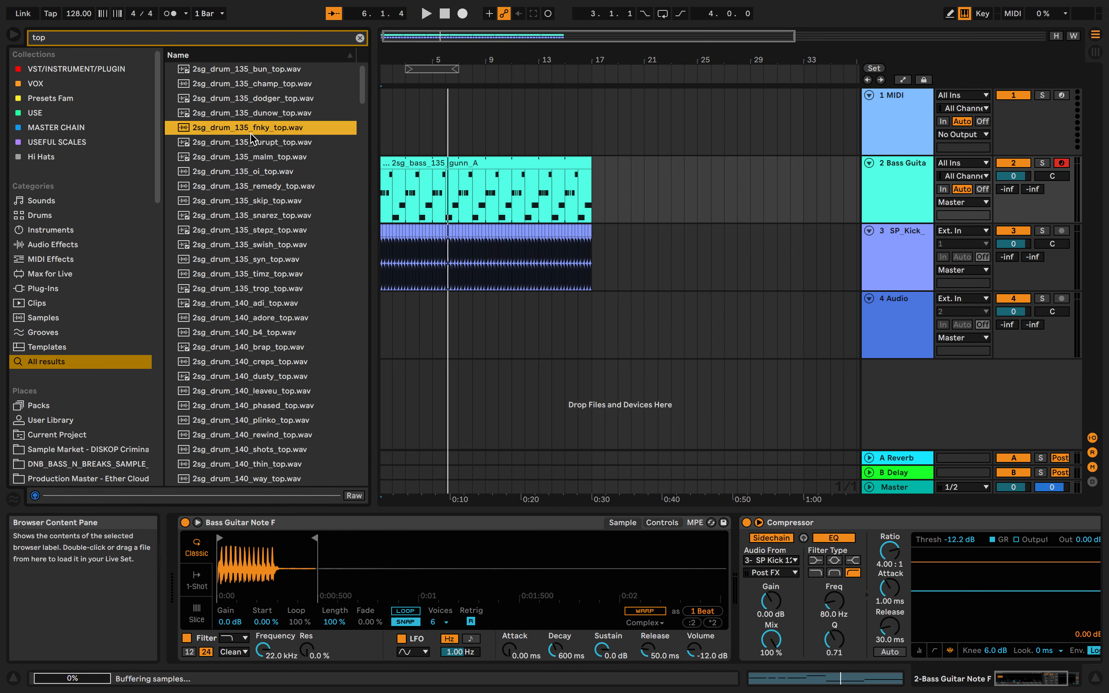
drag(248, 136, 593, 300)
- Trim the drum top clip to end at bar 17 and set its track volume to -3.8 dB
key(space)
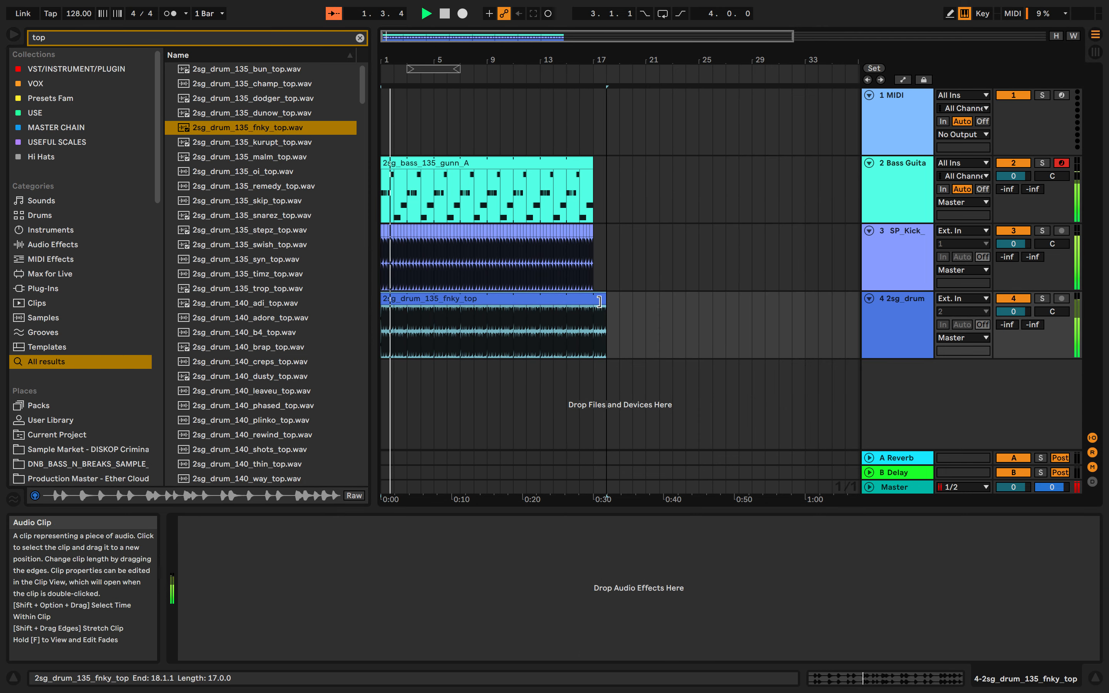
click(1012, 311)
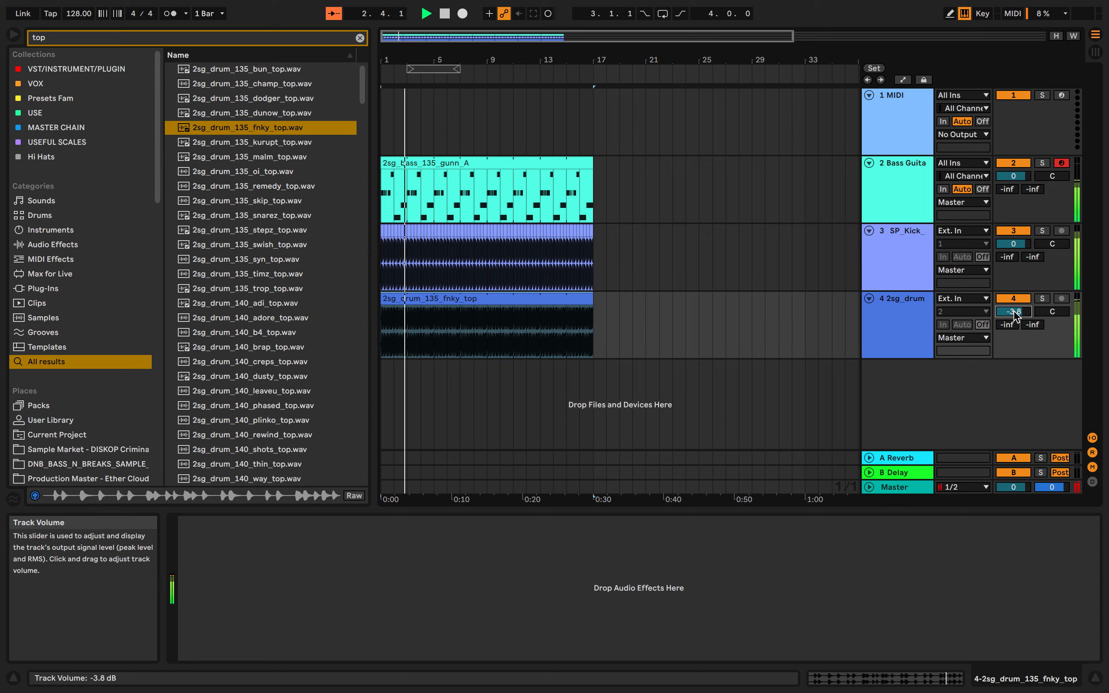
- Copy the bass track's sidechained Compressor onto the drum top track and set its threshold to -9.93 dB
click(908, 193)
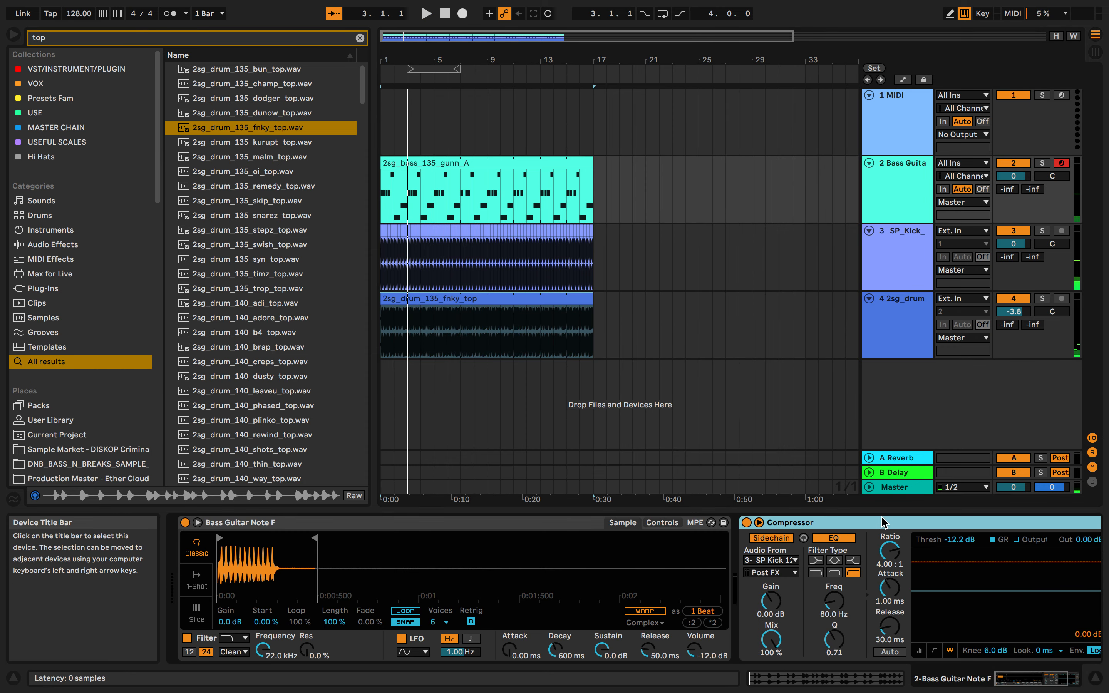
click(889, 300)
key(ctrl+v)
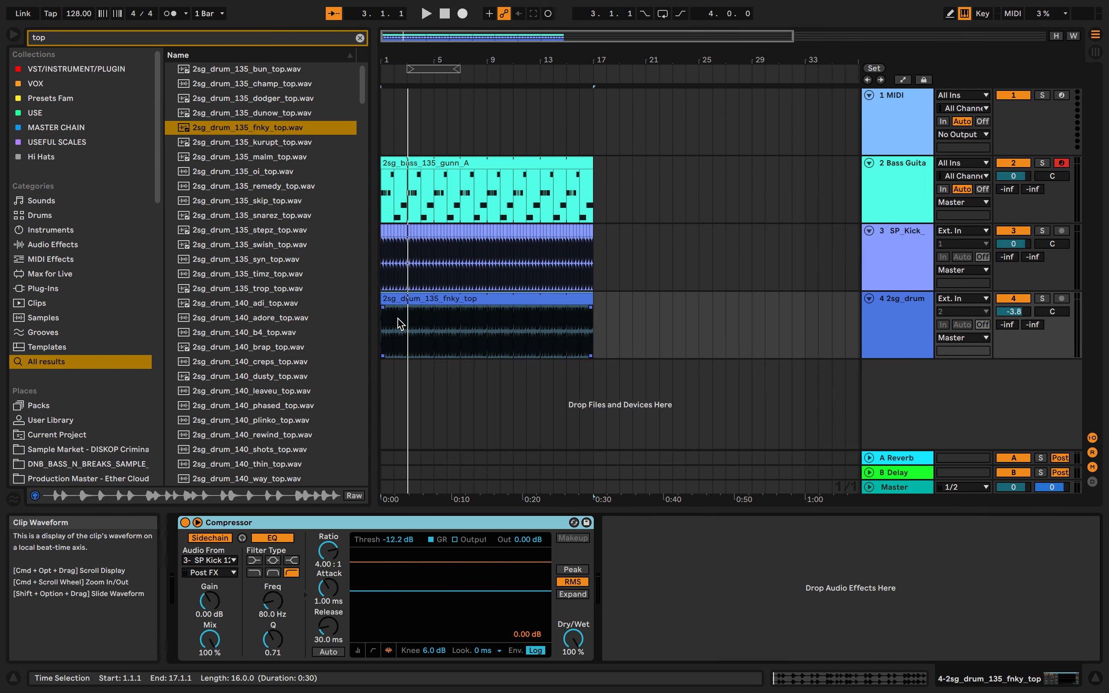
key(space)
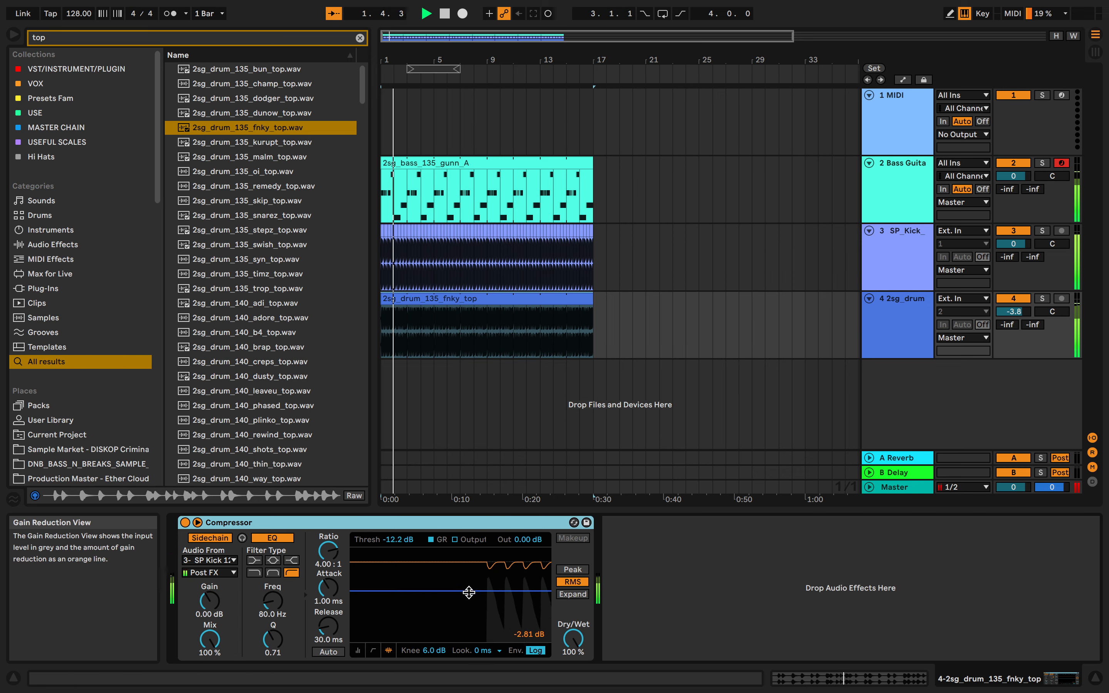
mouse_move(464, 593)
mouse_down()
mouse_move(472, 599)
mouse_move(469, 585)
mouse_up()
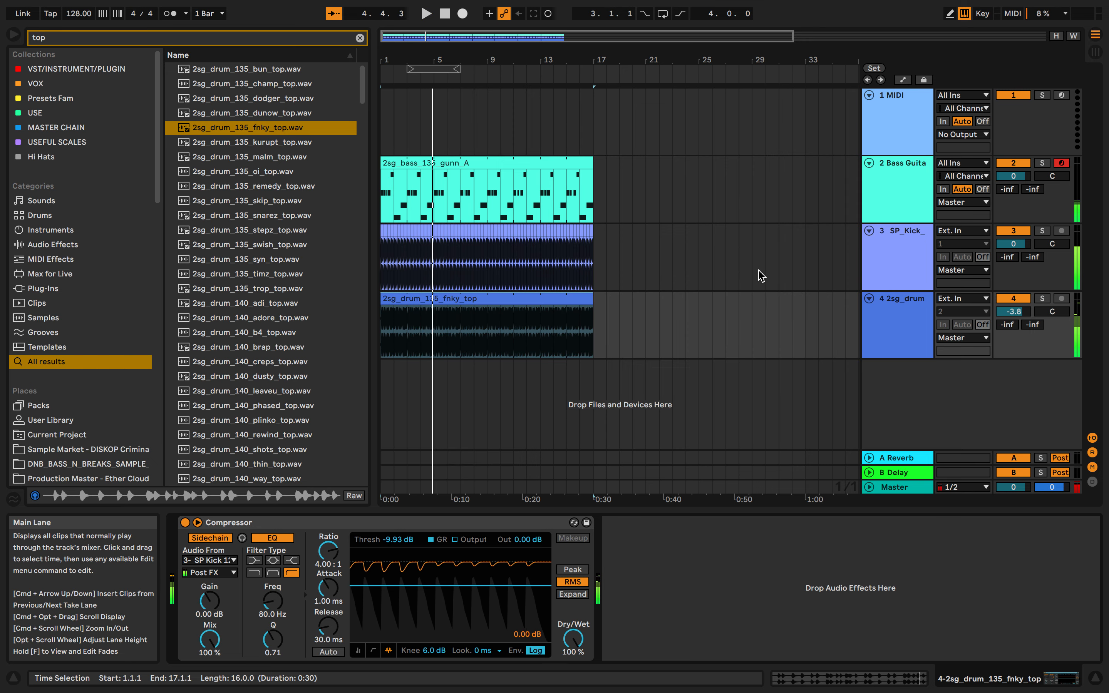
- Copy the bass Compressor again, try pasting it after the drum top track's Compressor, and undo the paste
click(877, 208)
click(916, 592)
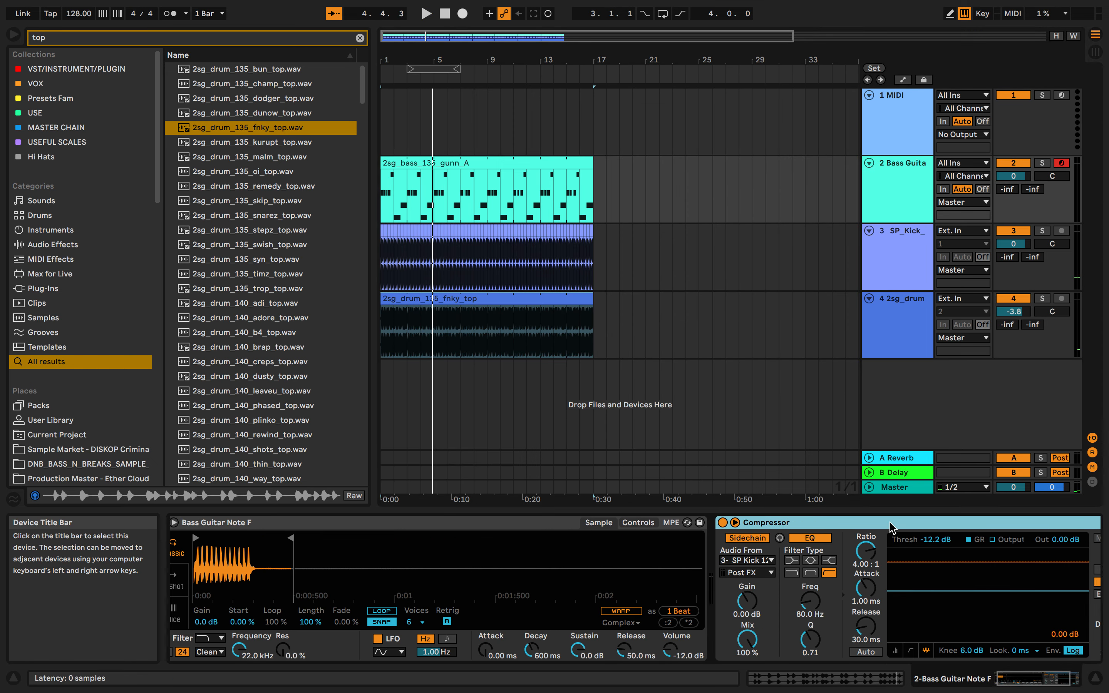
right_click(781, 523)
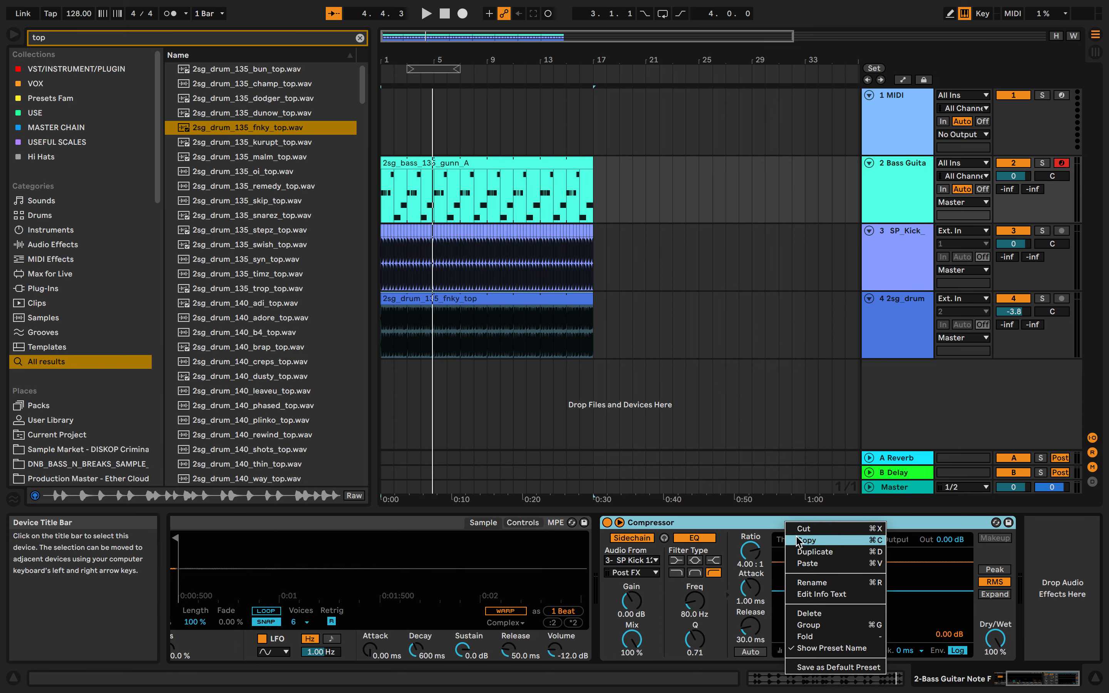
key(Escape)
click(923, 323)
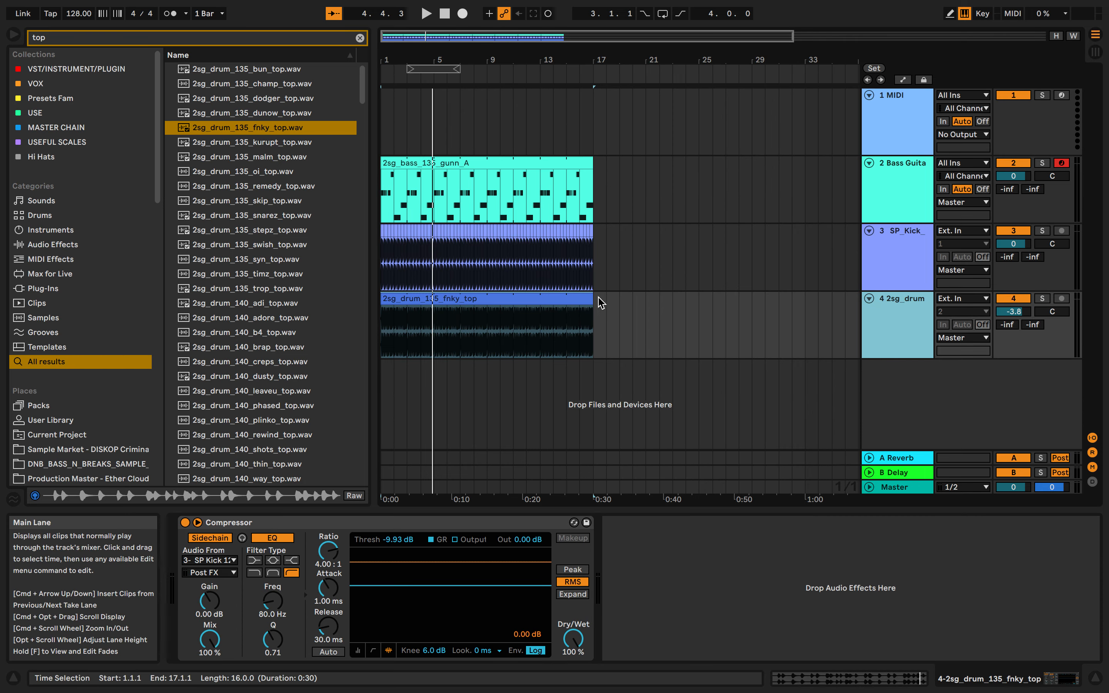
click(487, 313)
key(z)
click(613, 548)
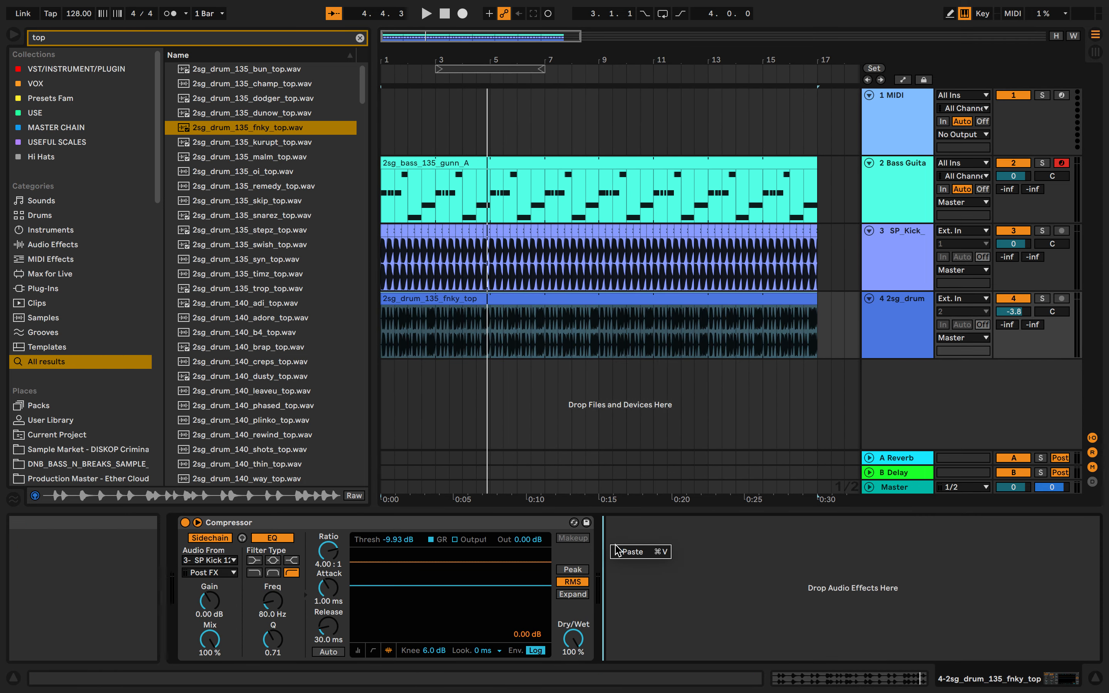
click(959, 170)
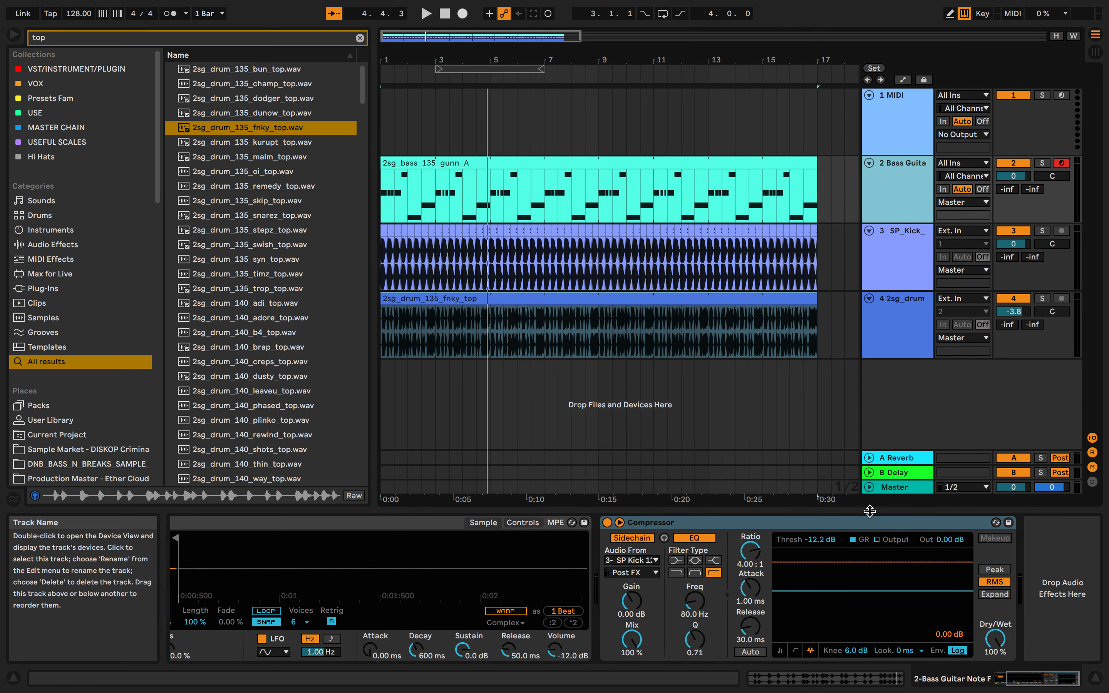
click(901, 303)
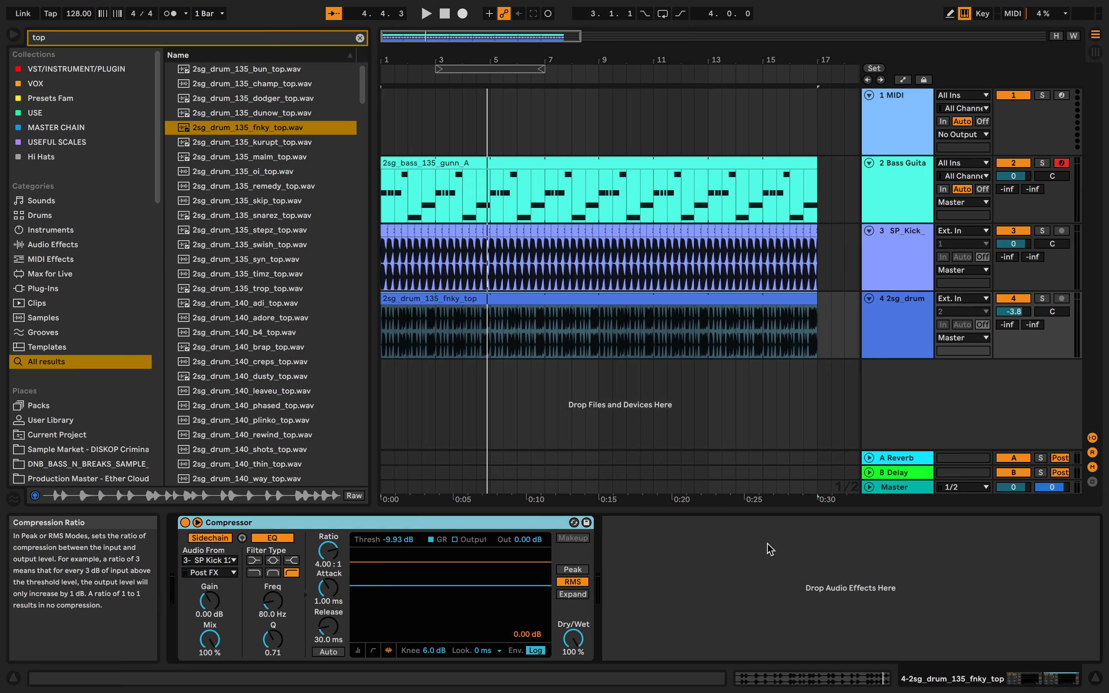
key(minus)
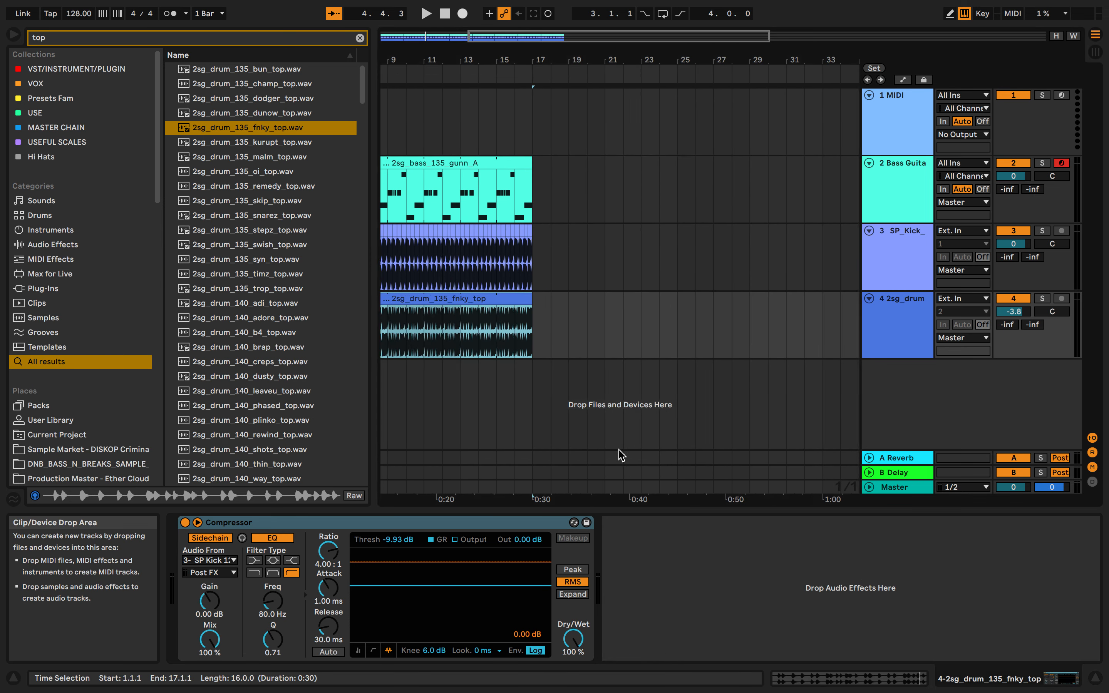
key(plus)
- Search the browser for "comp" and add a second Compressor to the drum top track
click(324, 41)
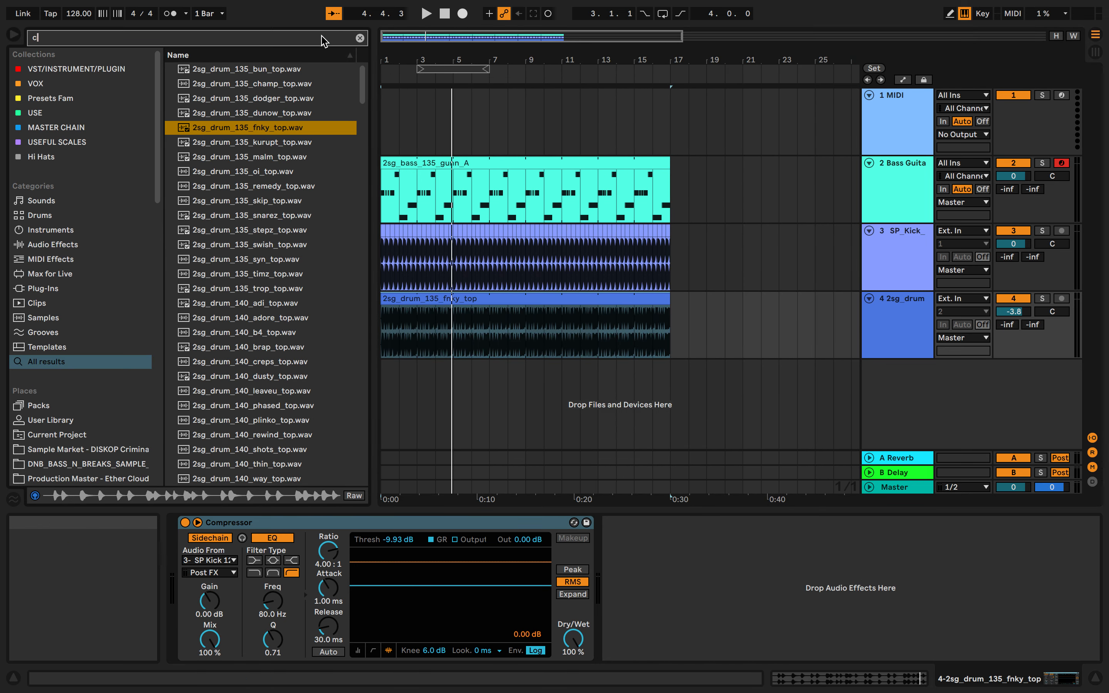
text(comp)
drag(226, 74, 502, 337)
- Sidechain the drum top track's second Compressor from SP Kick 12 Charm and set its threshold to -23.5 dB during playback
click(621, 522)
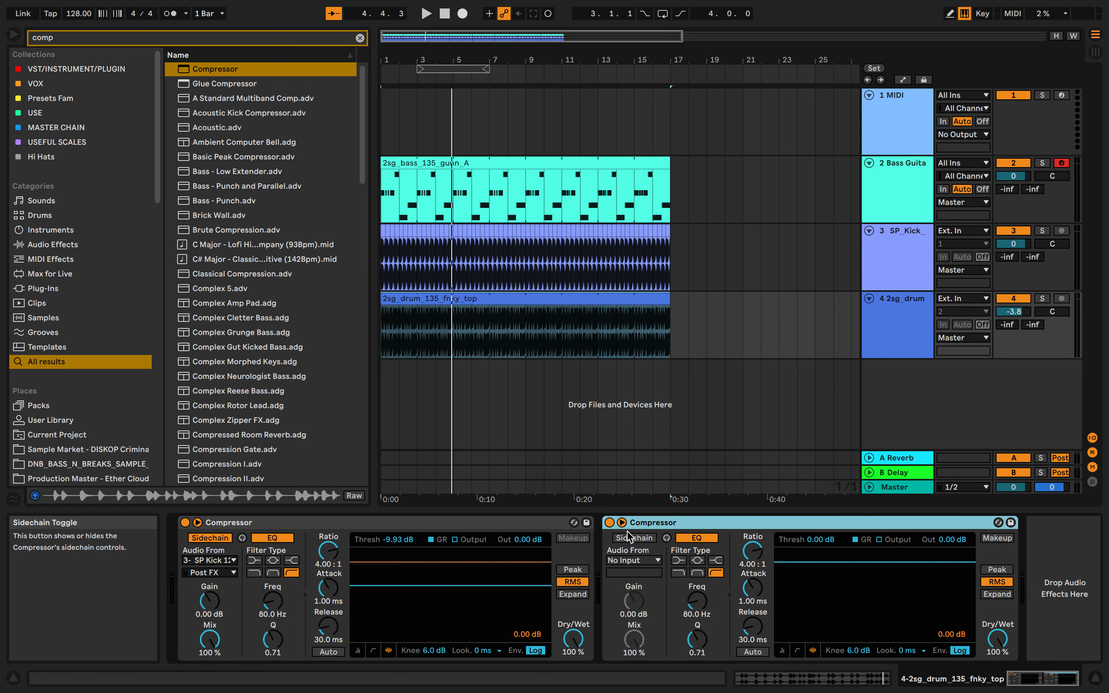
click(634, 560)
click(651, 585)
key(space)
drag(820, 539, 820, 577)
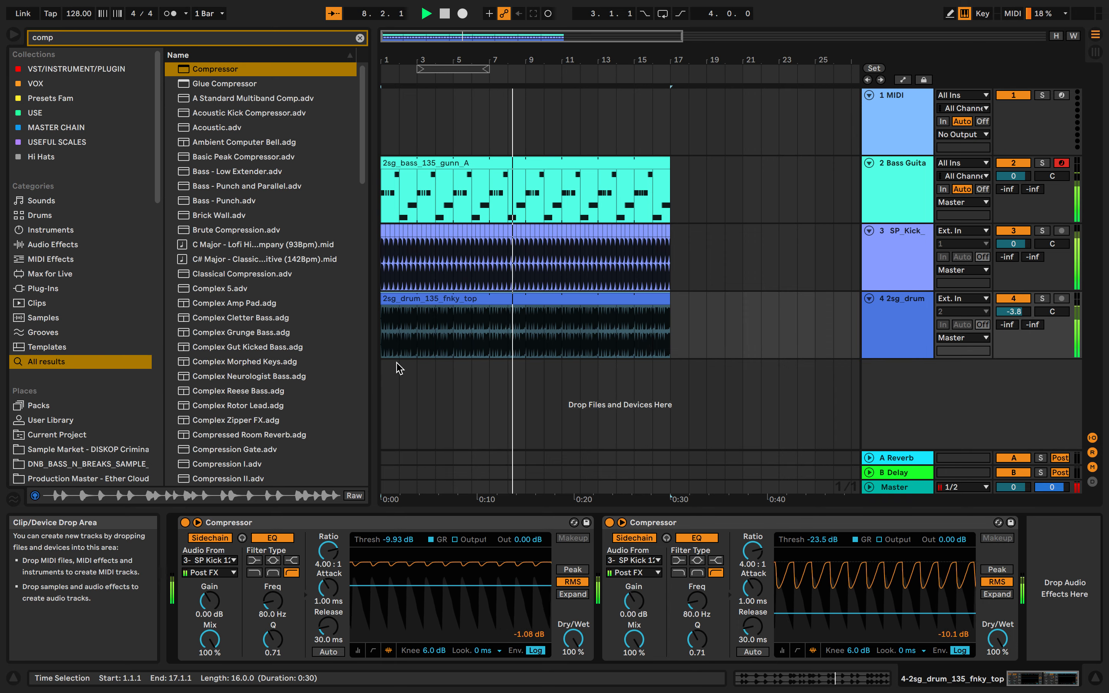
key(space)
- Search for "voca", place 2sg_music140_again_vocals_Cm.wav on a new track from bar 1 and play the arrangement
key(ctrl+f)
text(voca)
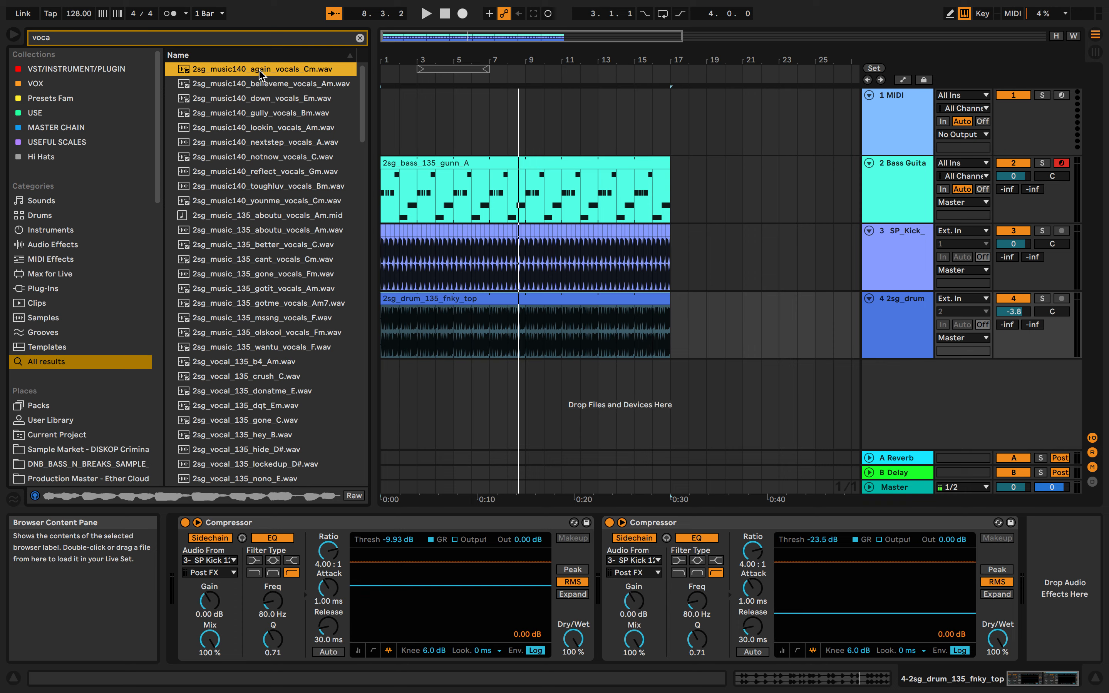
click(408, 367)
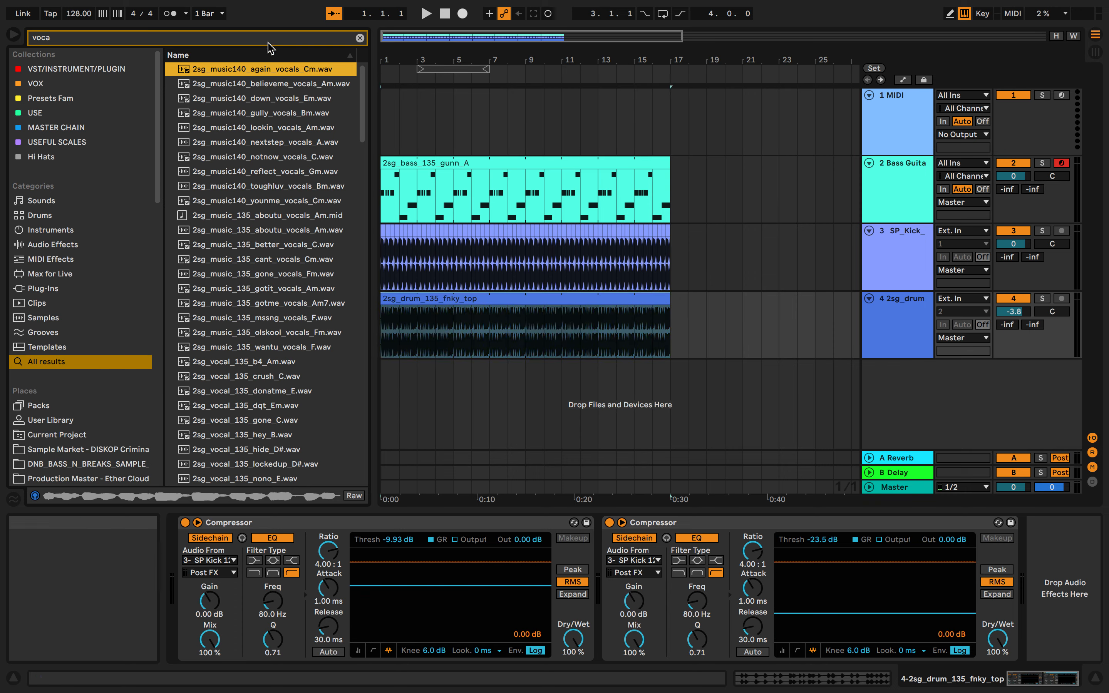
drag(278, 68, 407, 367)
key(space)
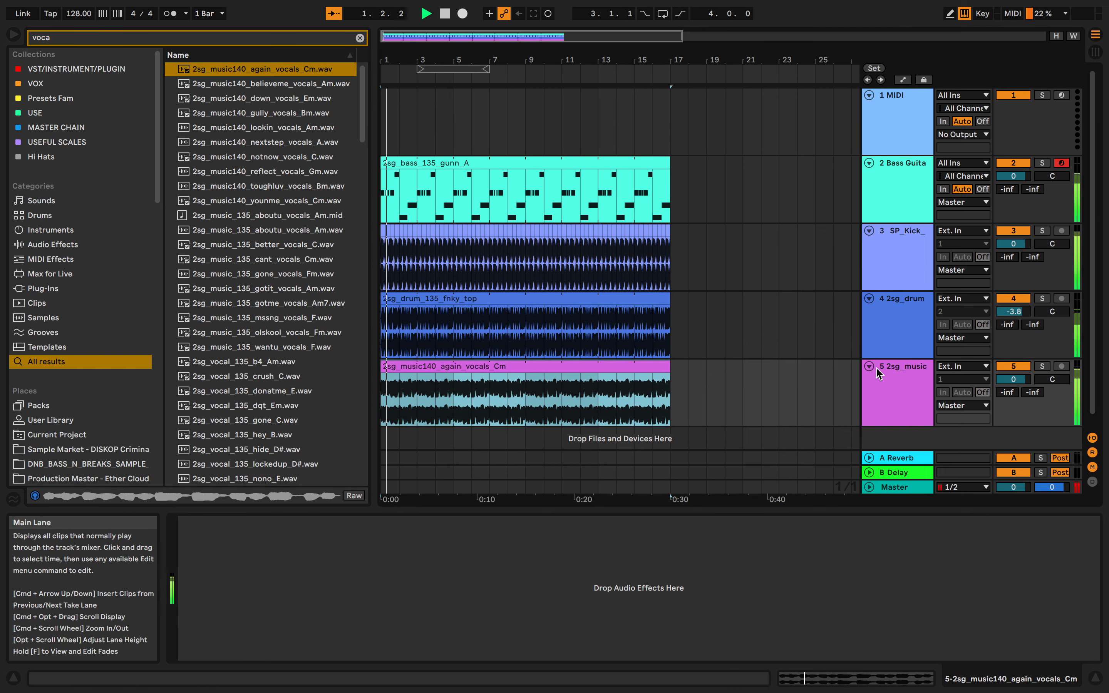
key(Up)
key(Down)
- Search the browser for "com" and add a Compressor to the vocal track
click(360, 37)
text(com)
drag(215, 69, 205, 573)
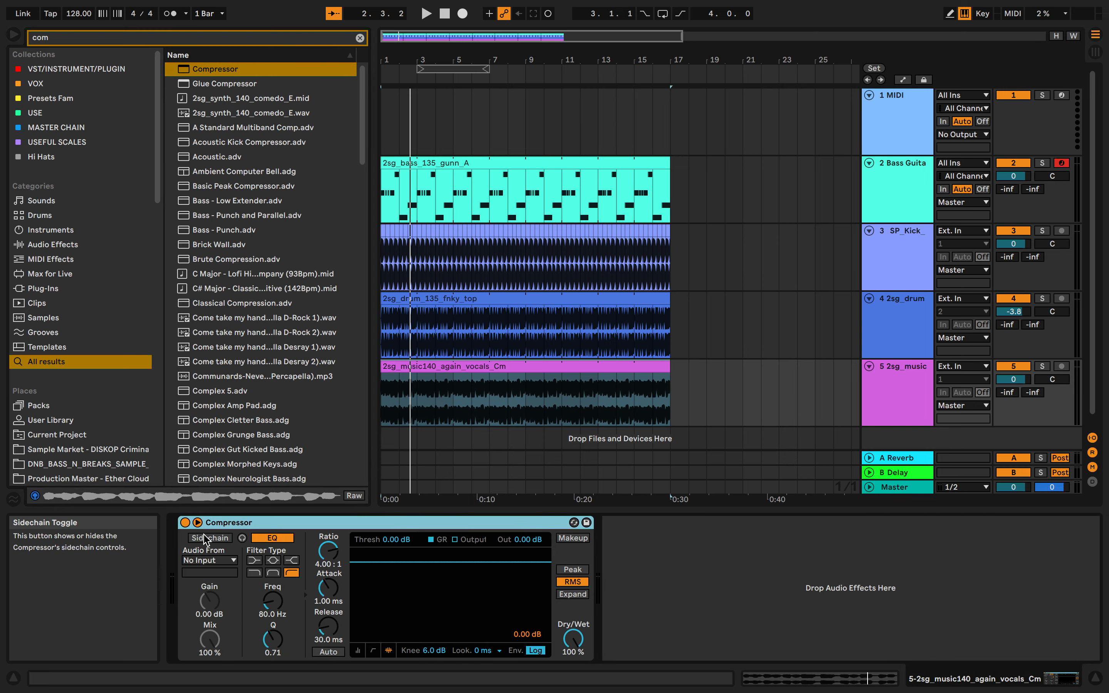
- Sidechain the vocal track's Compressor from SP Kick 12 Charm and lower its threshold to -28.6 dB during playback
click(209, 560)
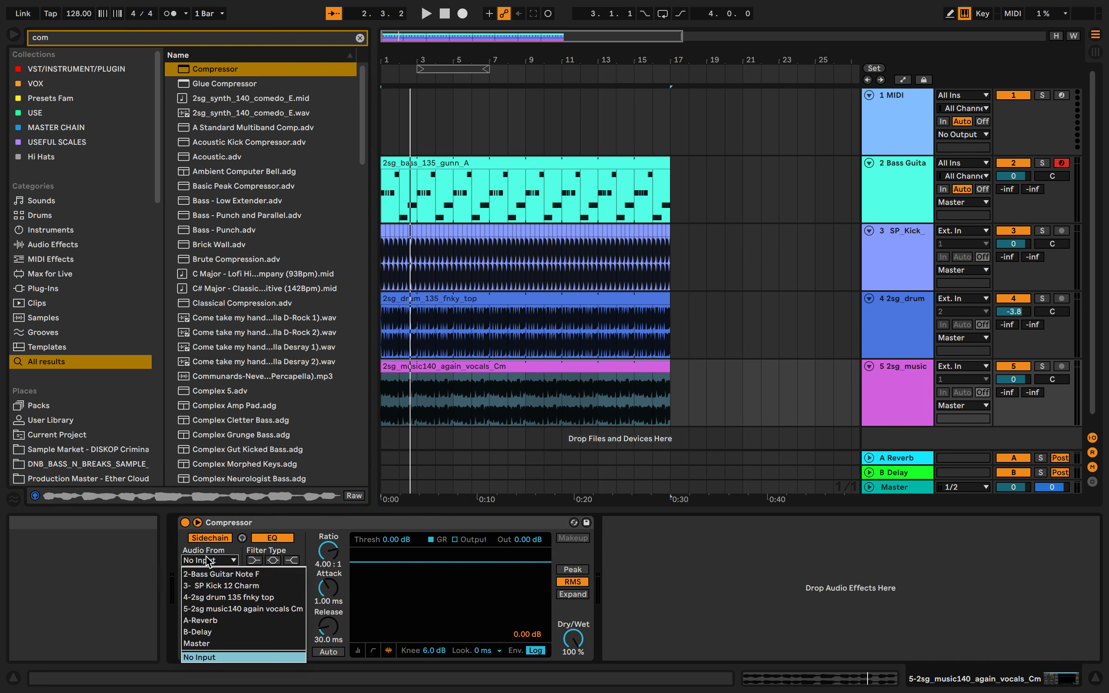
click(241, 586)
key(space)
drag(373, 570, 373, 619)
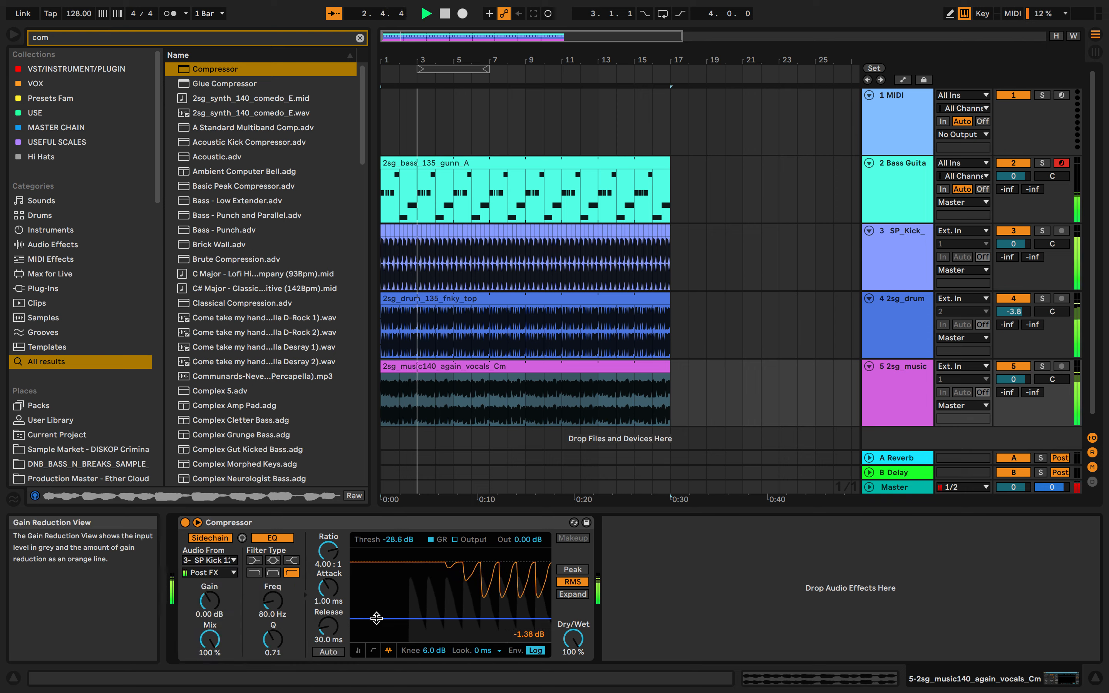